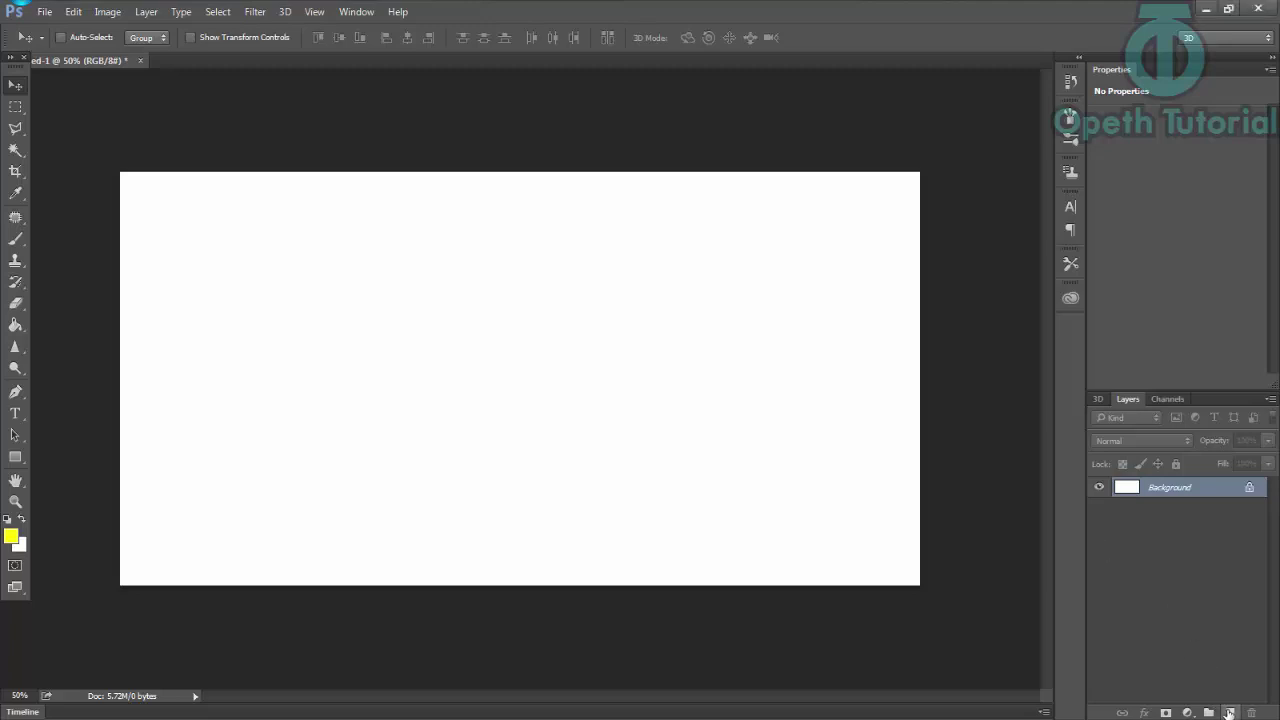
Step: Create an empty Layer 1 above the white Background, then open and dismiss the file browser
left_click(1228, 712)
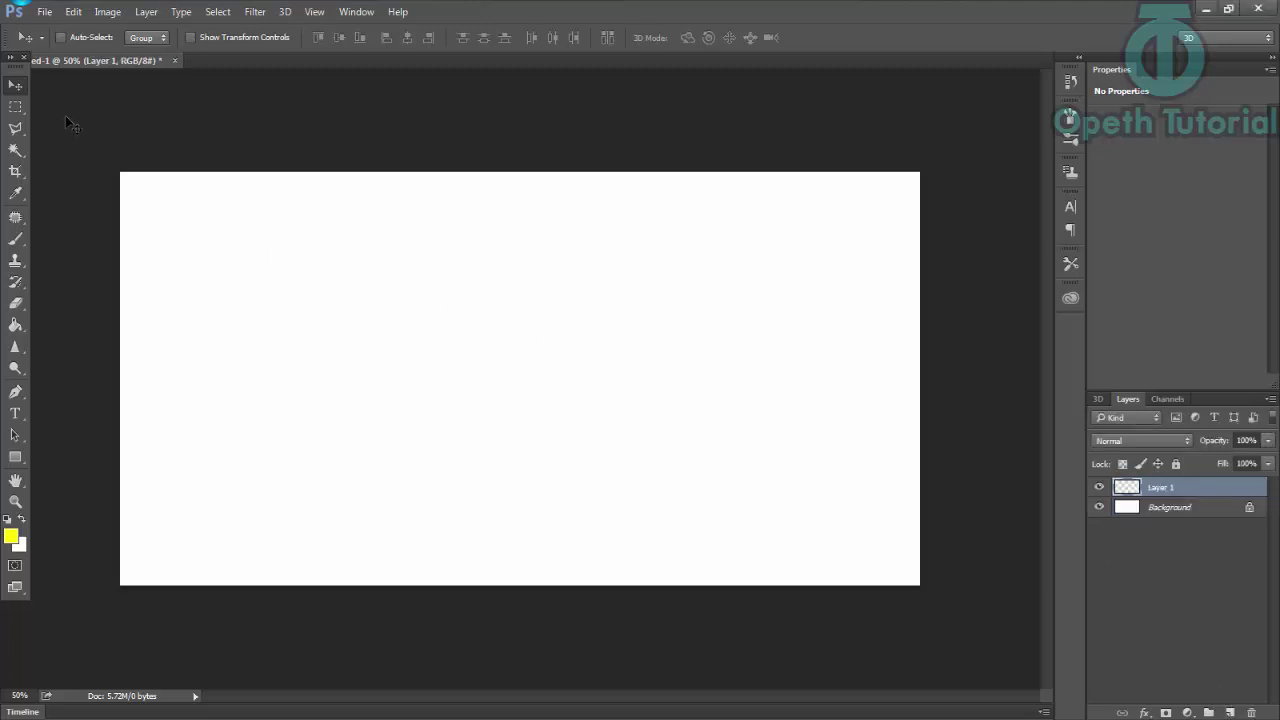
left_click(45, 11)
left_click(62, 53)
left_click(616, 9)
mouse_move(20, 3)
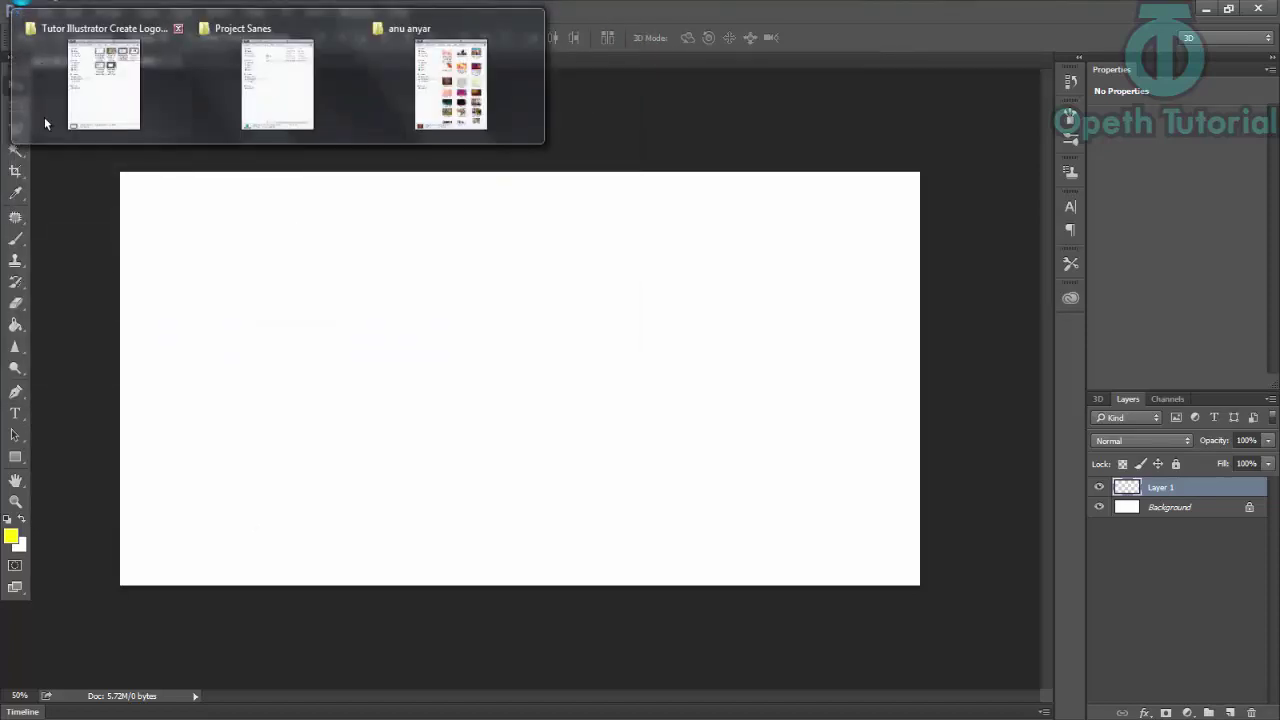
Step: In the Open dialog, navigate to Opeth Data (D:) > Background > Backgrounds
left_click(45, 11)
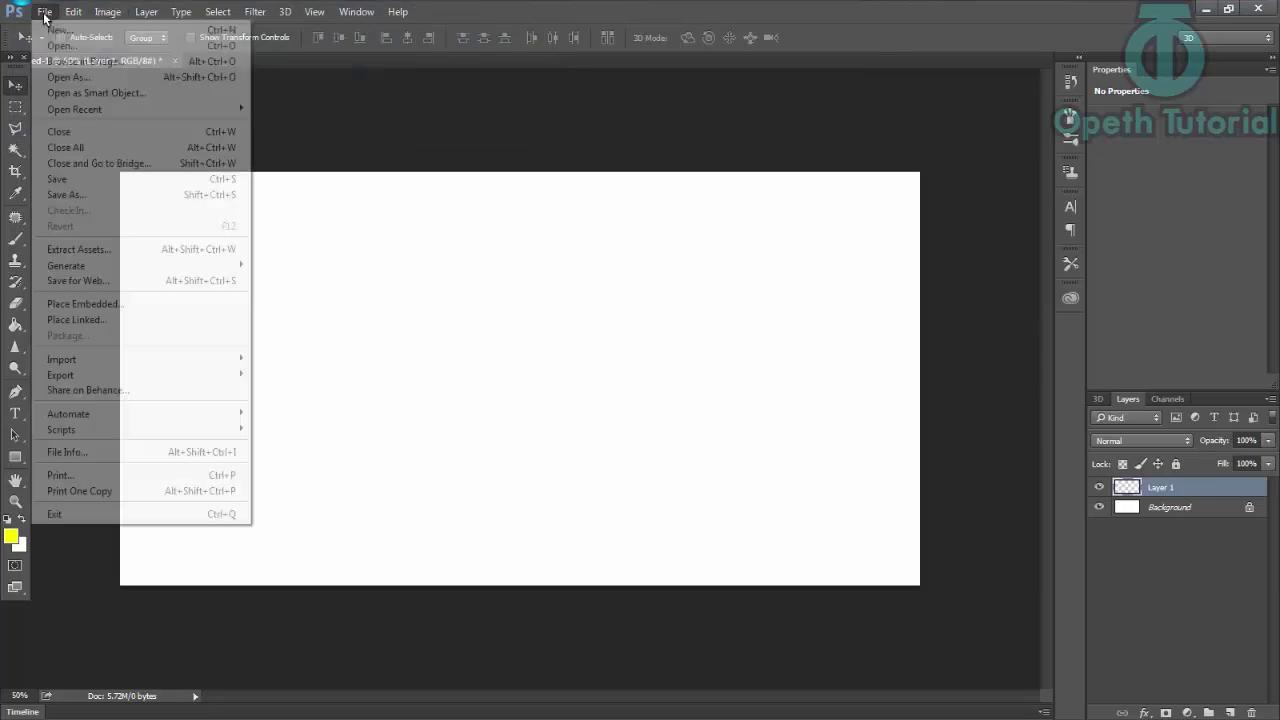
left_click(58, 46)
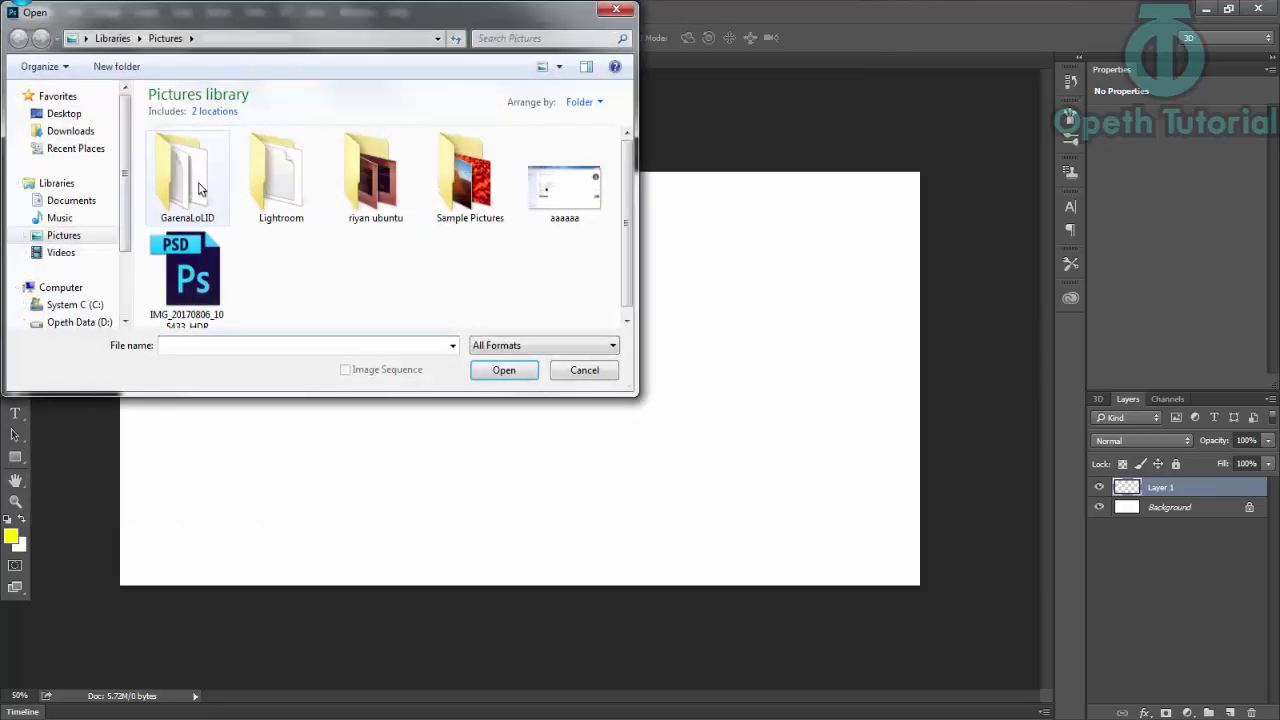
left_click(105, 322)
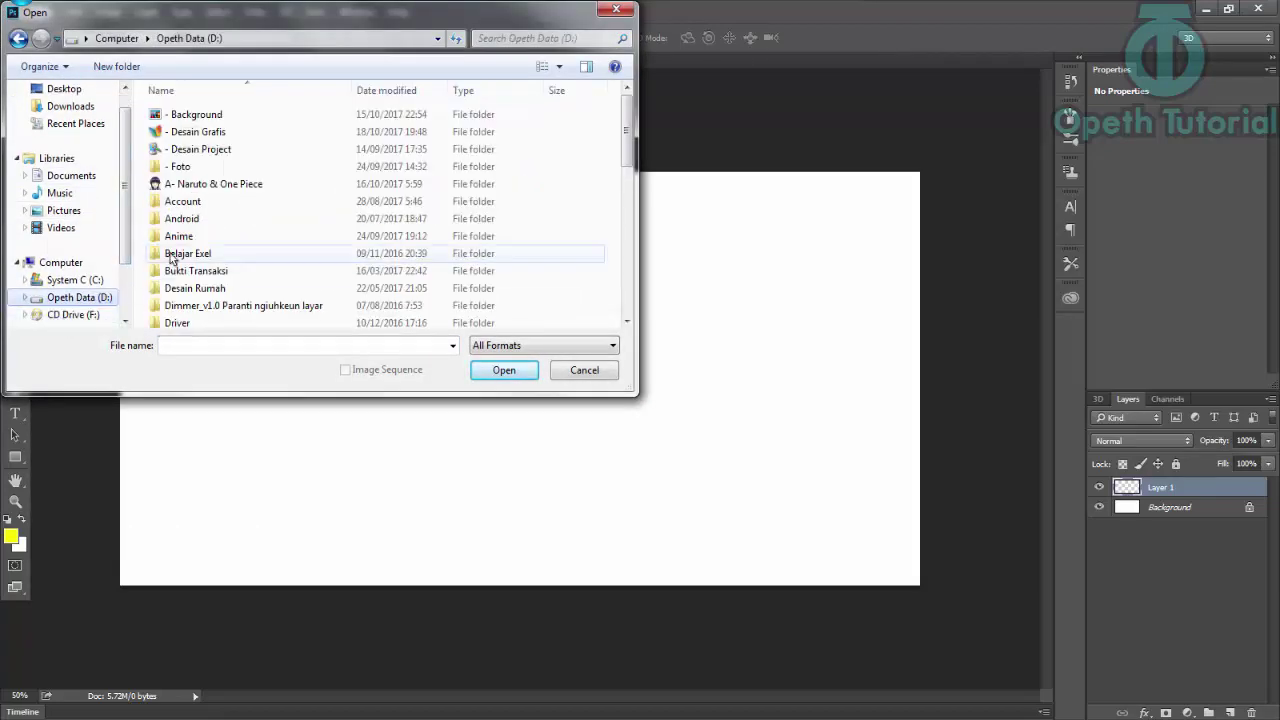
double_click(205, 122)
left_click(234, 249)
scroll(245, 267, "down", 1)
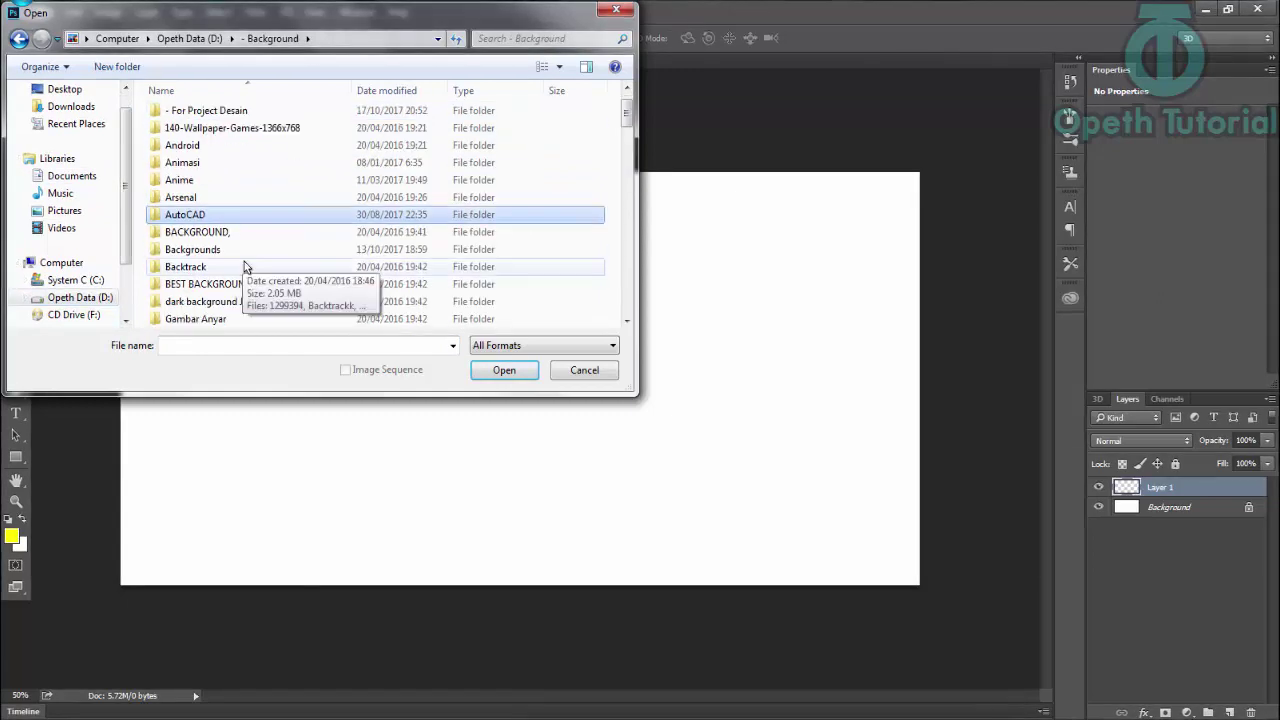
scroll(243, 266, "down", 3)
scroll(248, 263, "down", 3)
scroll(240, 250, "up", 3)
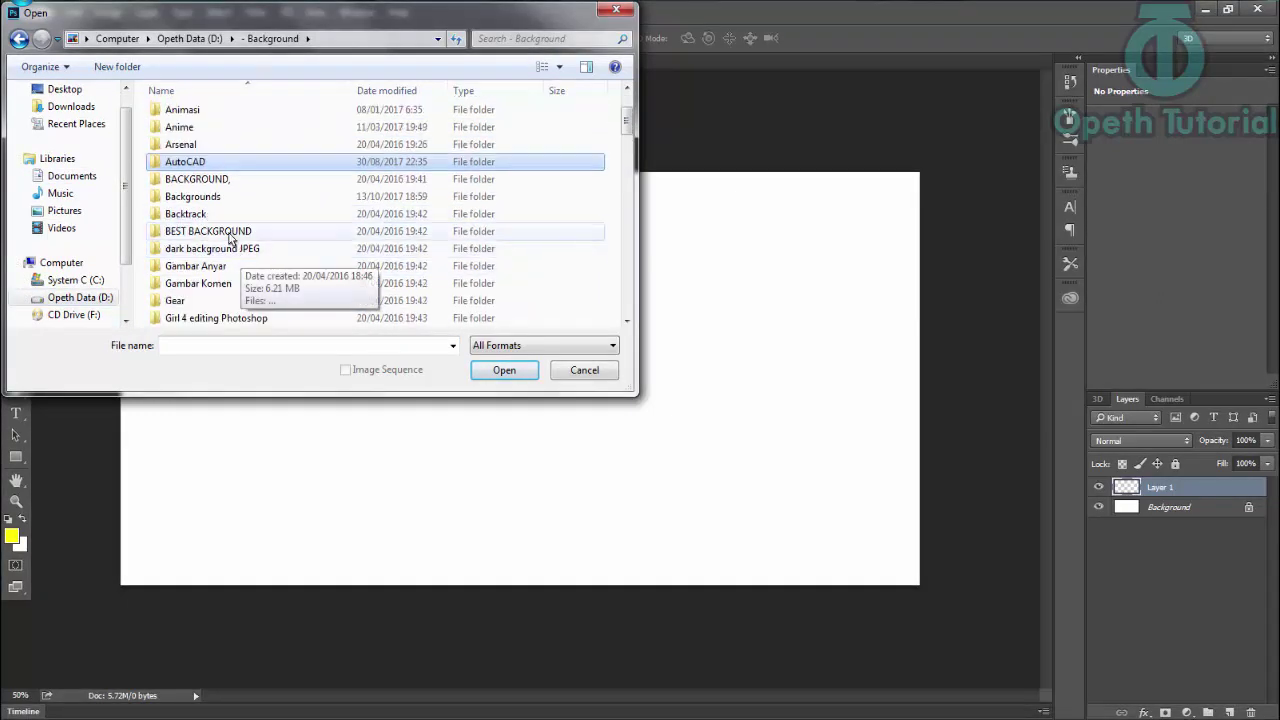
double_click(240, 197)
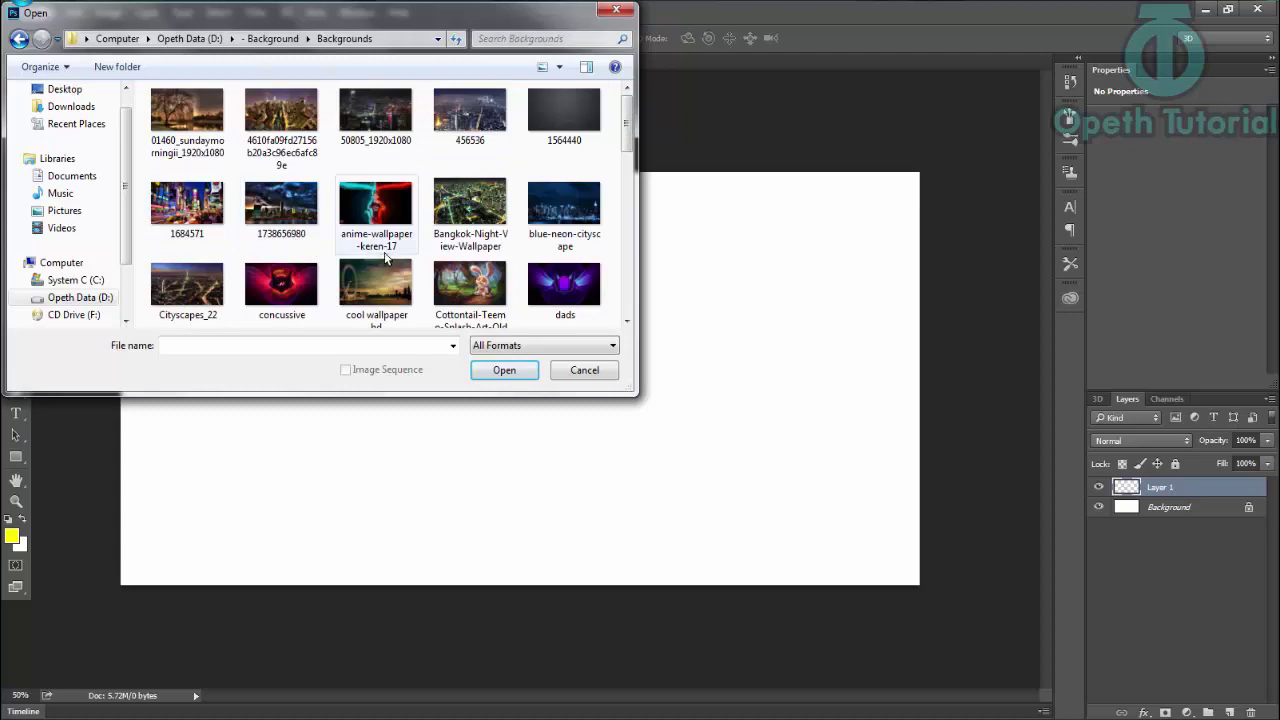
Step: Browse the Backgrounds folder and select the DJ-Sona-Wallpaper-Concussive image
left_click(273, 215)
scroll(270, 228, "down", 3)
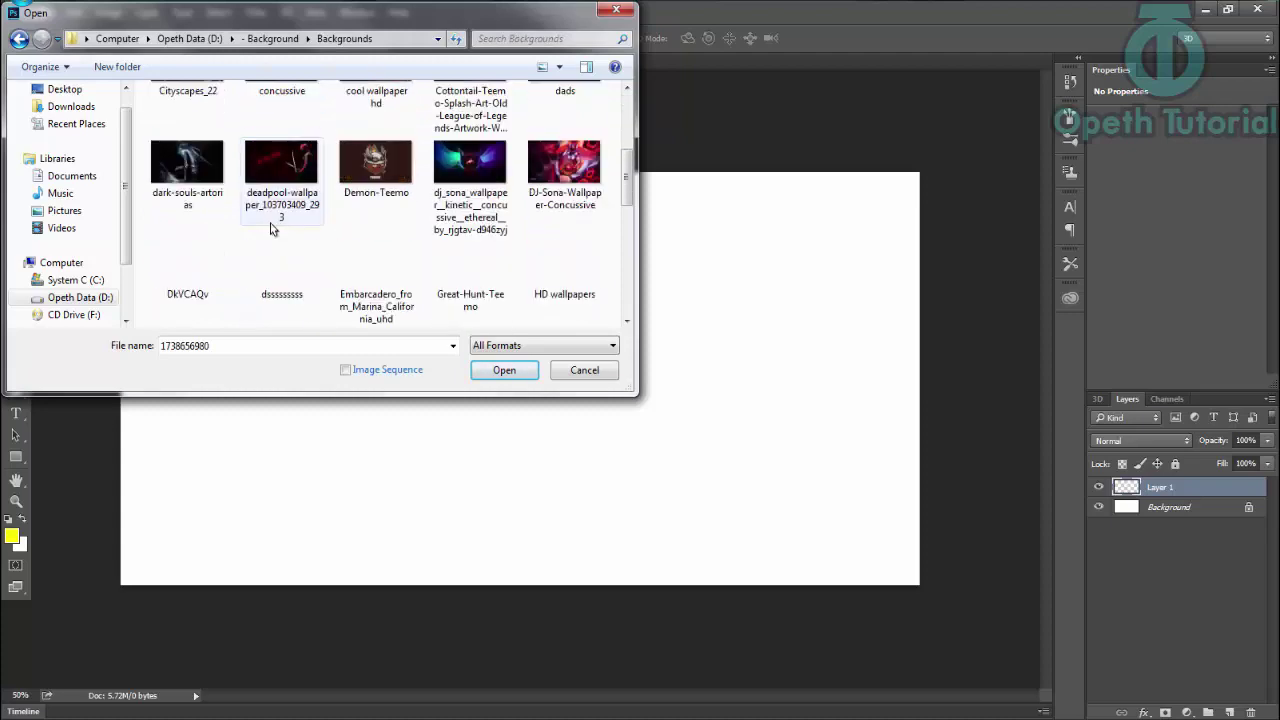
scroll(270, 228, "down", 1)
scroll(270, 228, "down", 2)
scroll(271, 231, "down", 1)
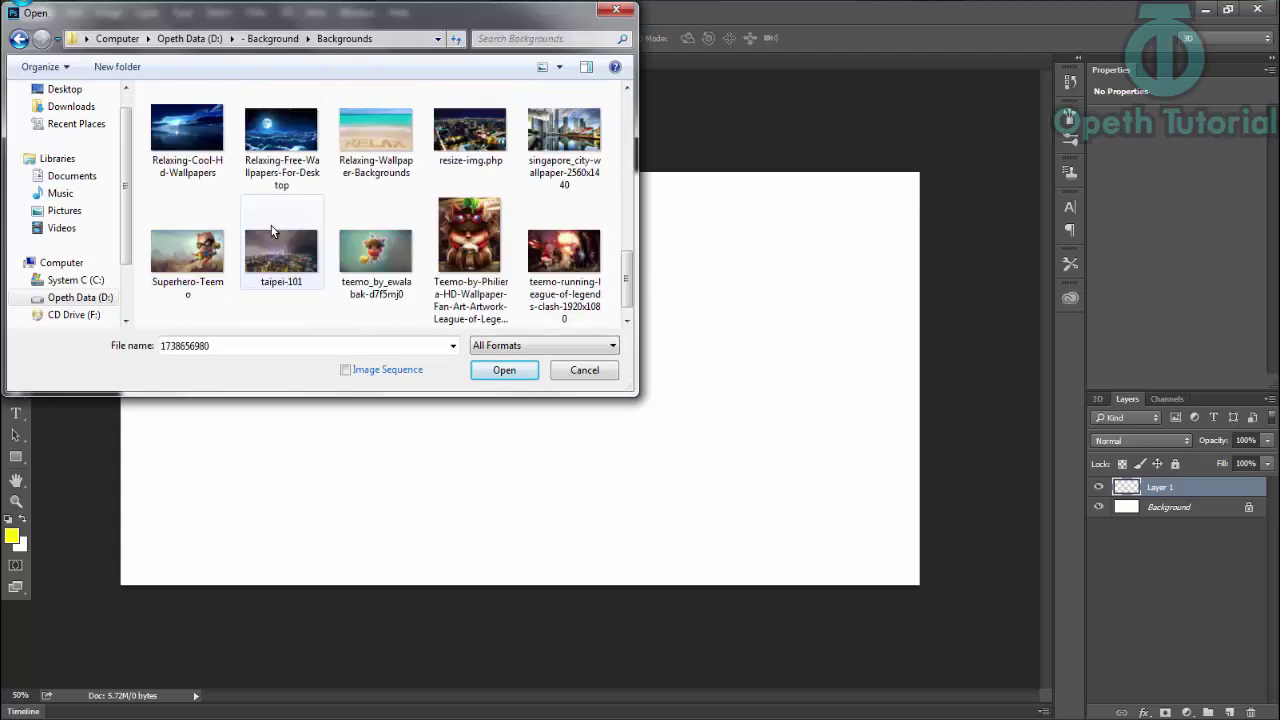
scroll(271, 232, "down", 1)
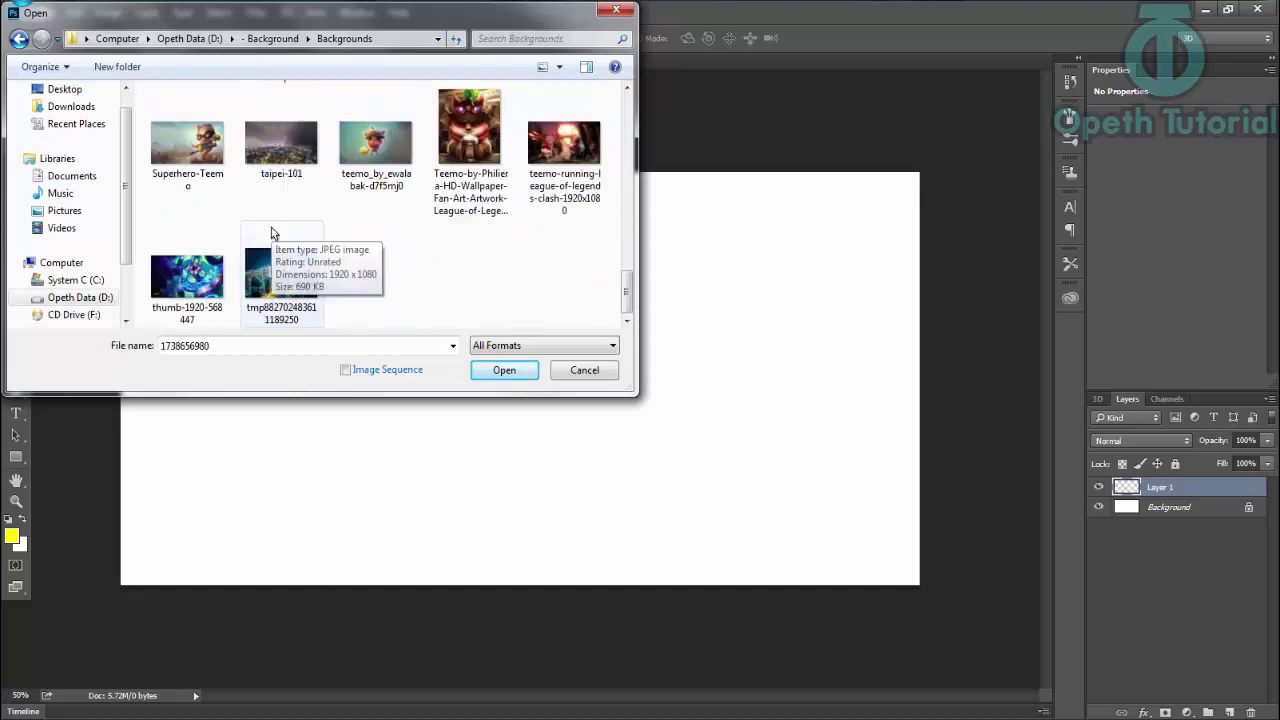
scroll(271, 232, "up", 1)
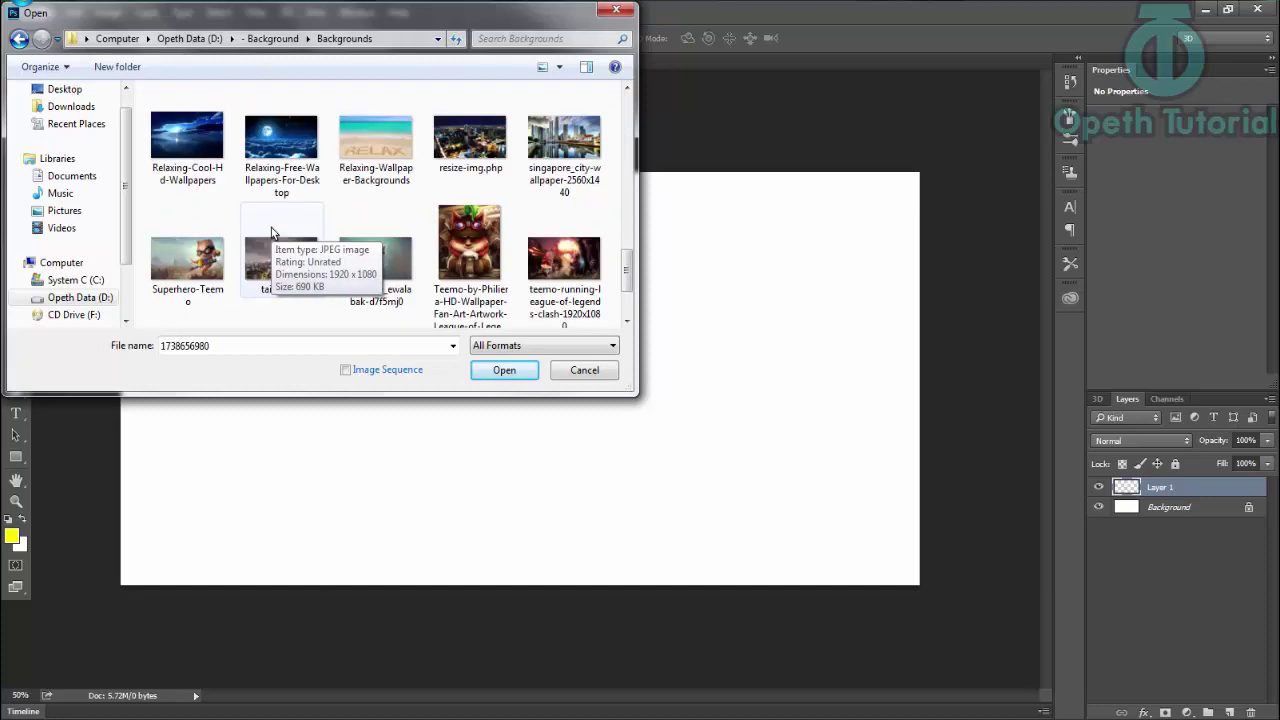
scroll(271, 232, "up", 3)
scroll(271, 232, "up", 1)
scroll(271, 232, "up", 1)
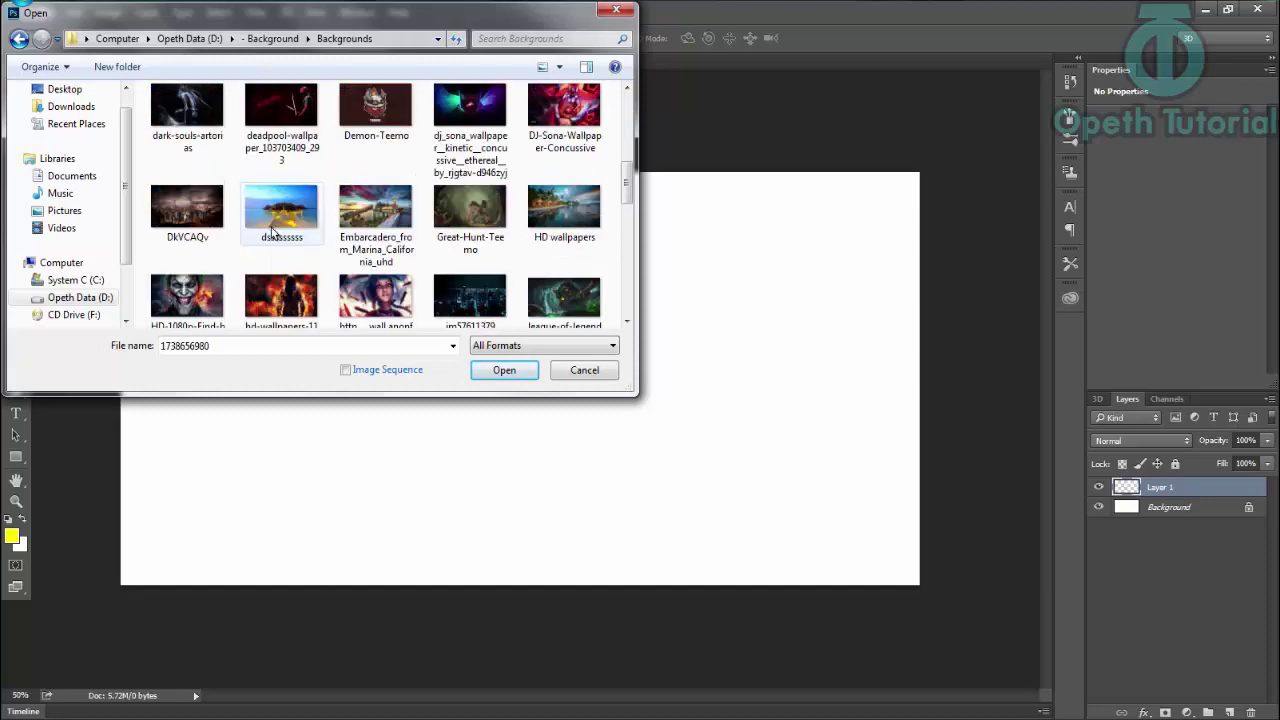
scroll(271, 227, "up", 1)
scroll(271, 227, "down", 1)
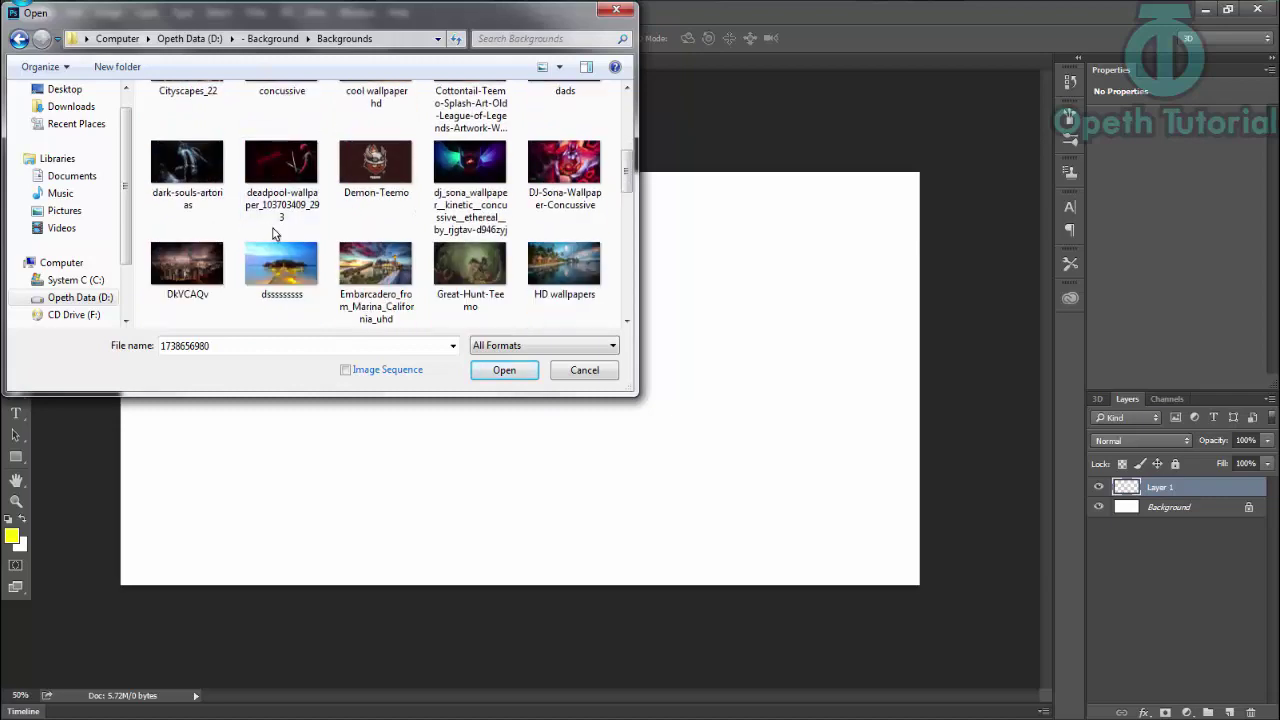
left_click(591, 178)
Step: Open the DJ Sona wallpaper and move a thin right-edge strip onto Untitled-1's Layer 1
left_click(504, 370)
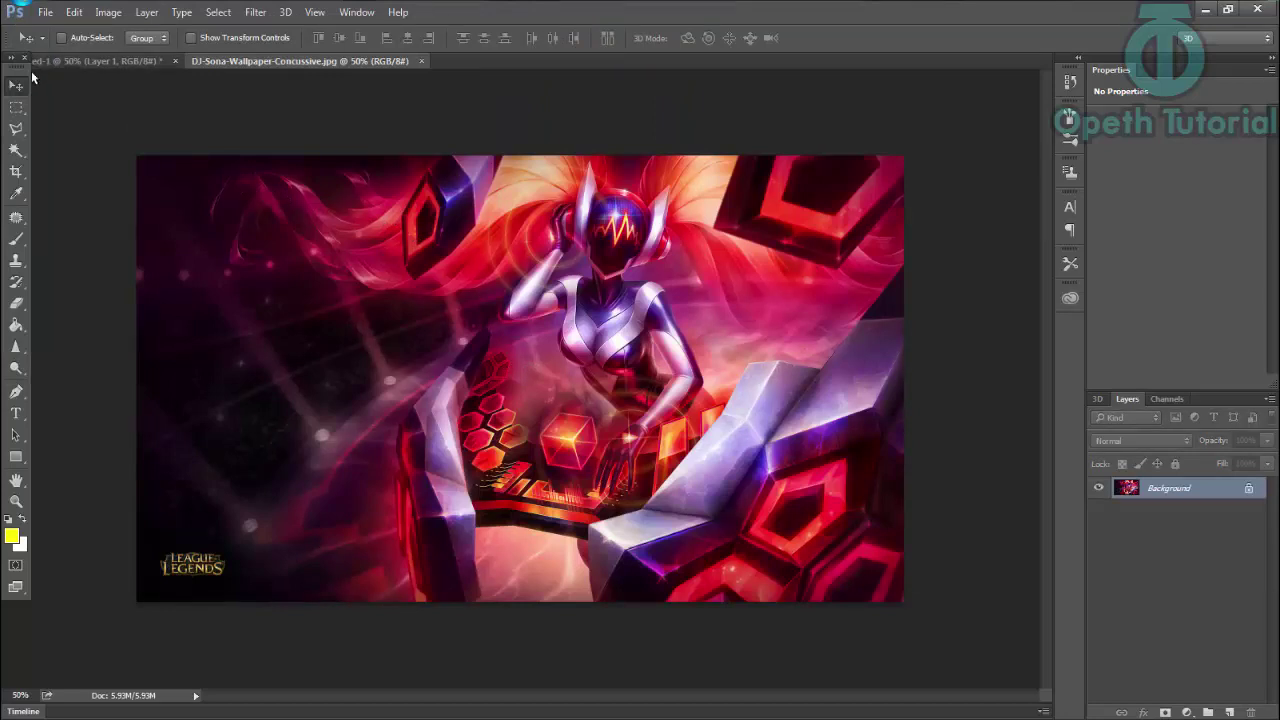
left_click(16, 107)
left_click_drag(917, 134, 884, 620)
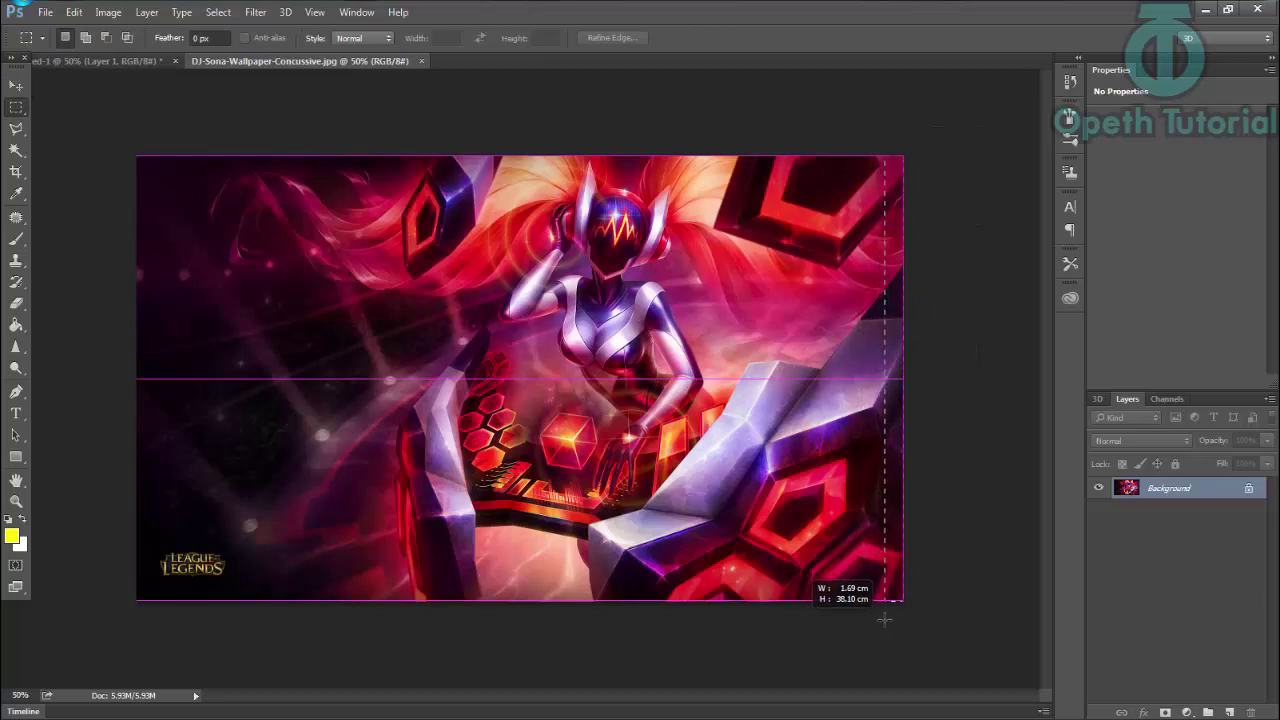
left_click_drag(884, 620, 892, 616)
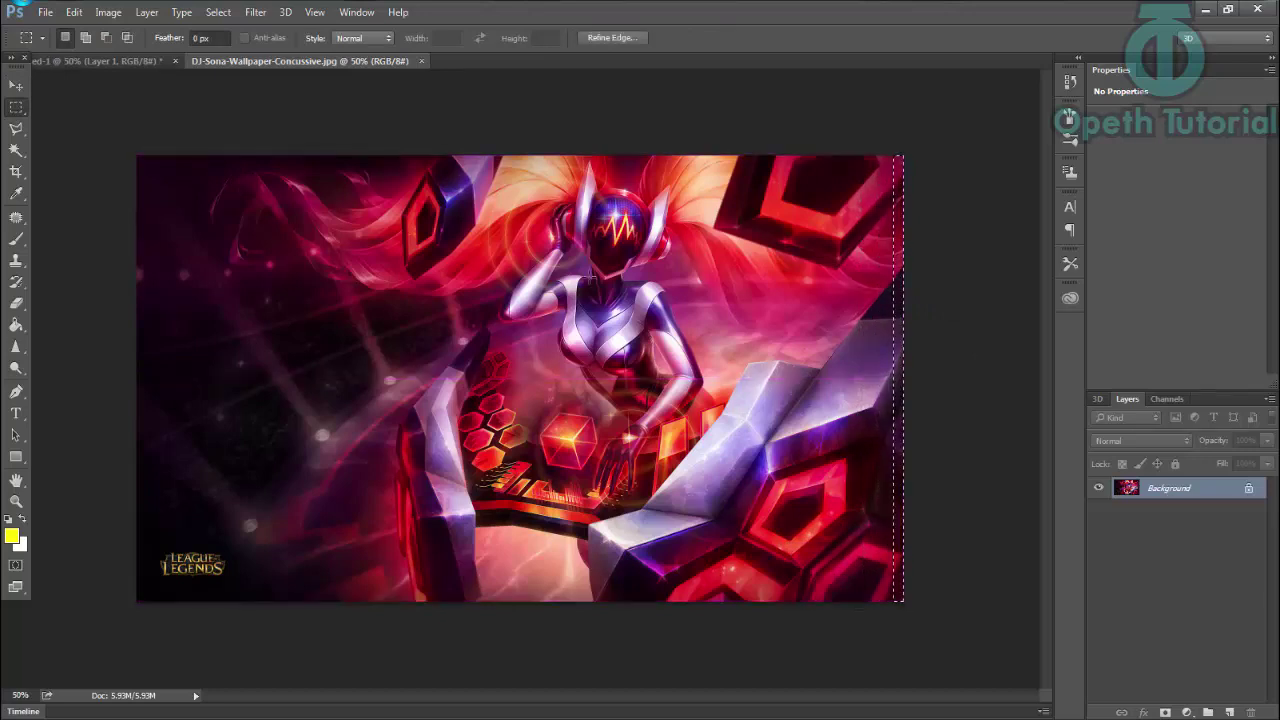
key("v")
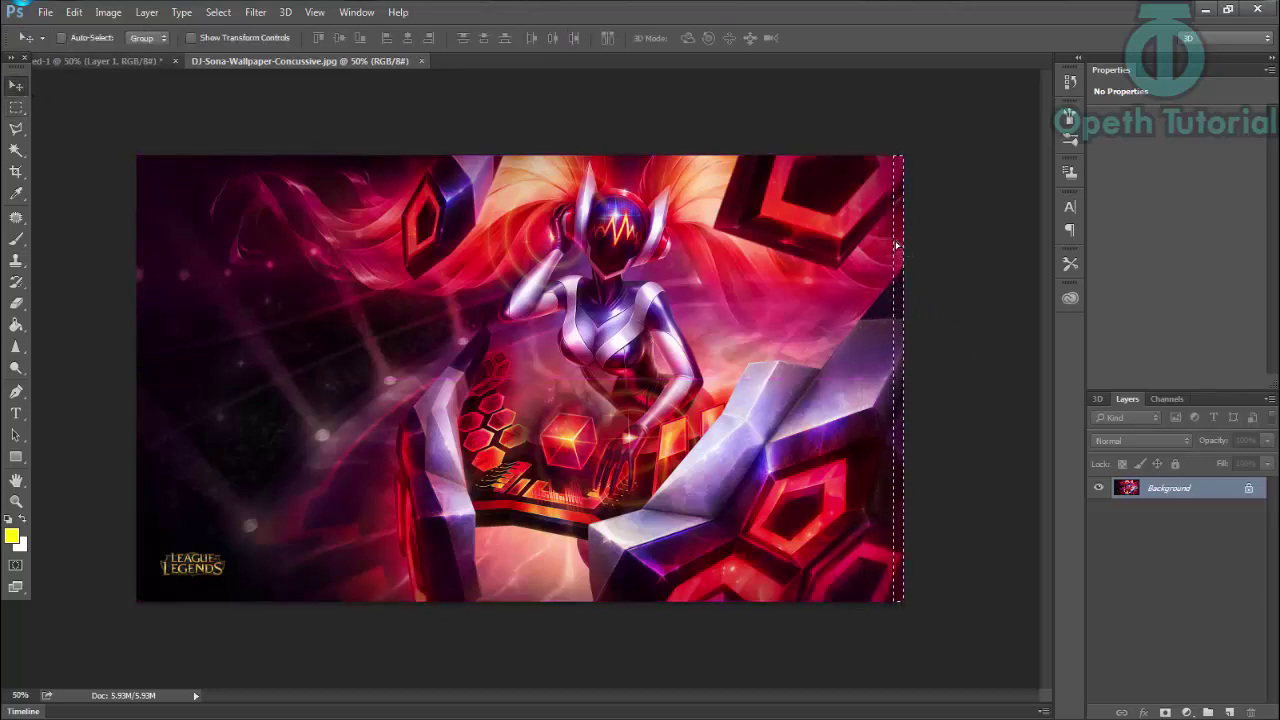
mouse_move(915, 256)
left_mouse_down()
mouse_move(187, 70)
mouse_move(185, 290)
mouse_move(122, 253)
left_mouse_up()
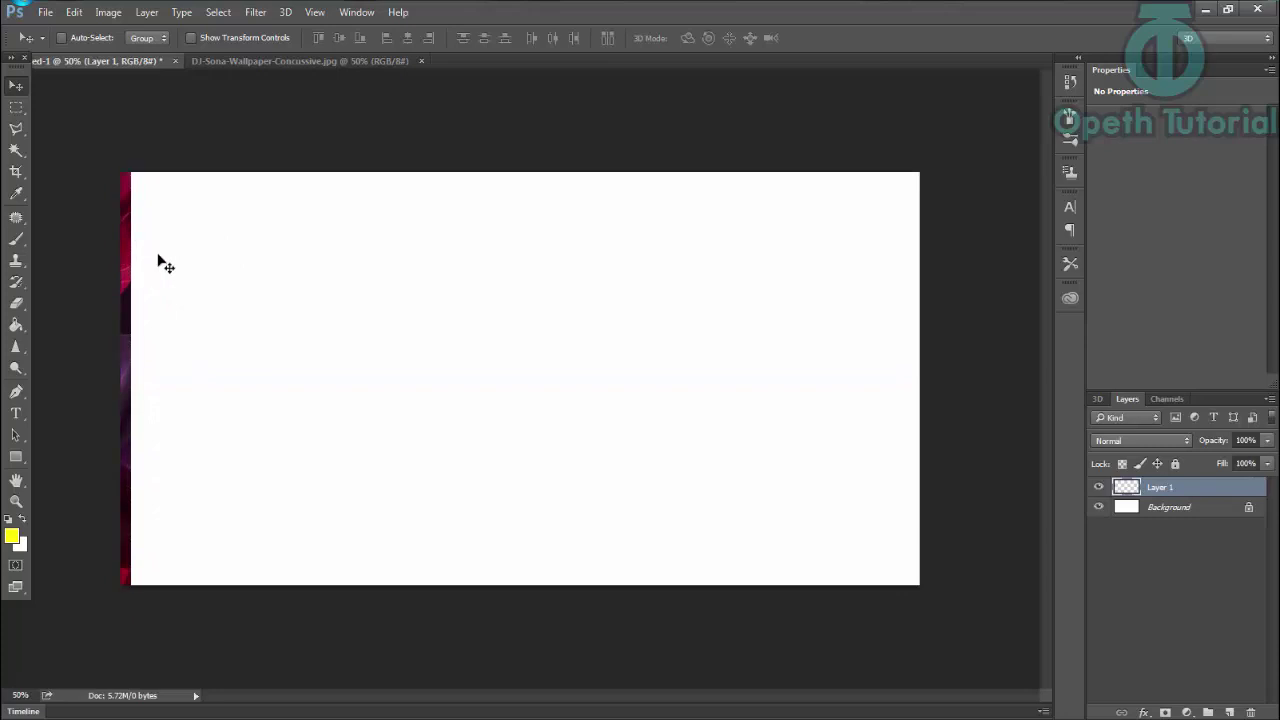
Step: Free-transform the strip to the canvas height and stretch it across the full canvas width
key("ctrl+t")
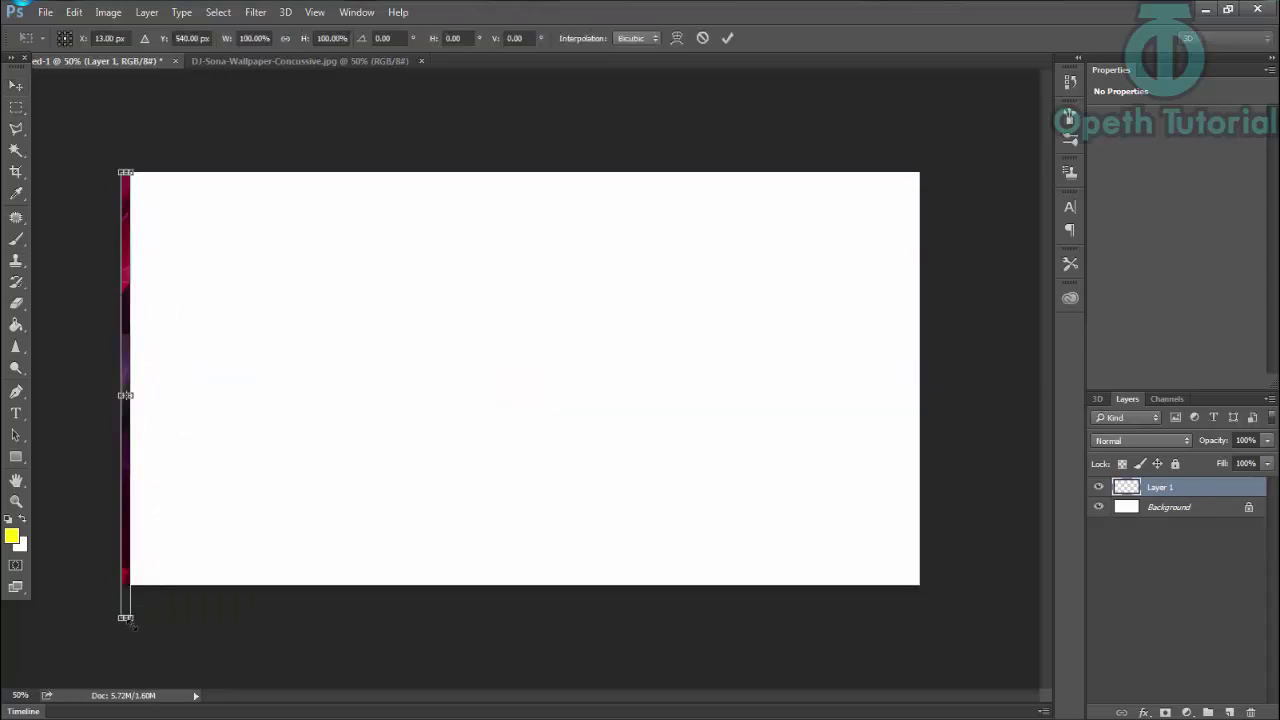
left_click_drag(125, 617, 125, 585)
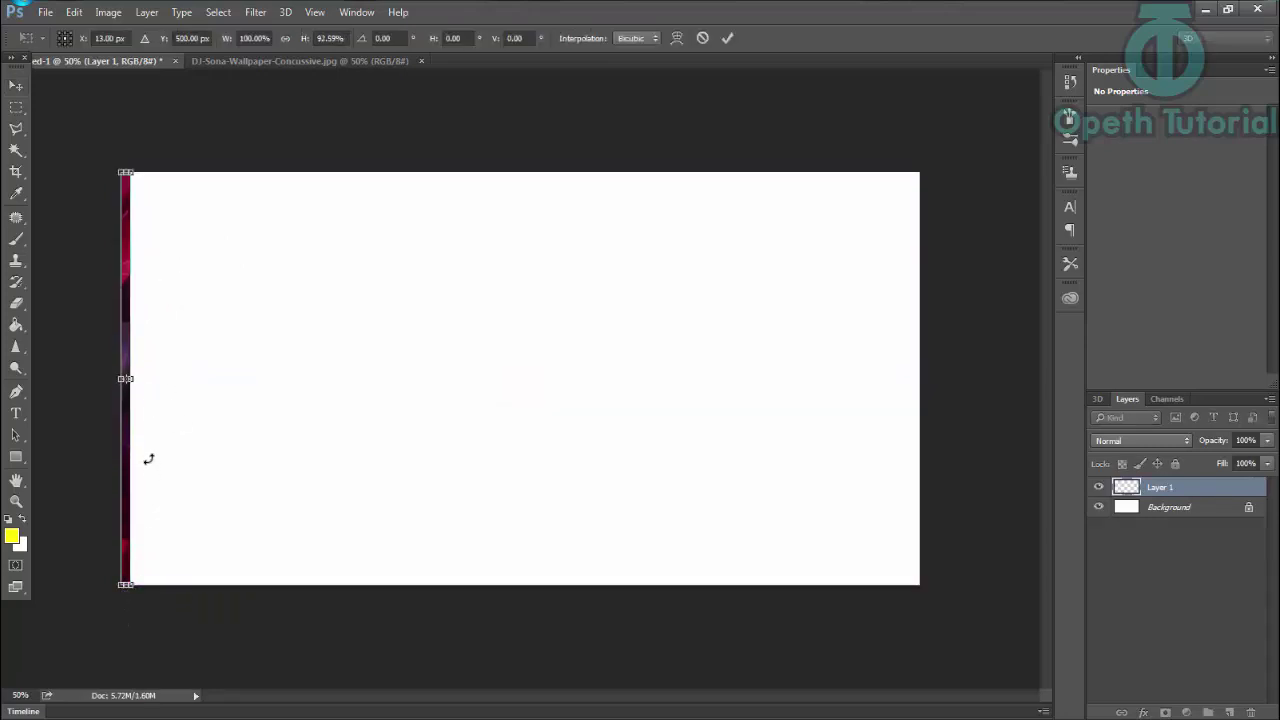
left_click_drag(131, 378, 913, 432)
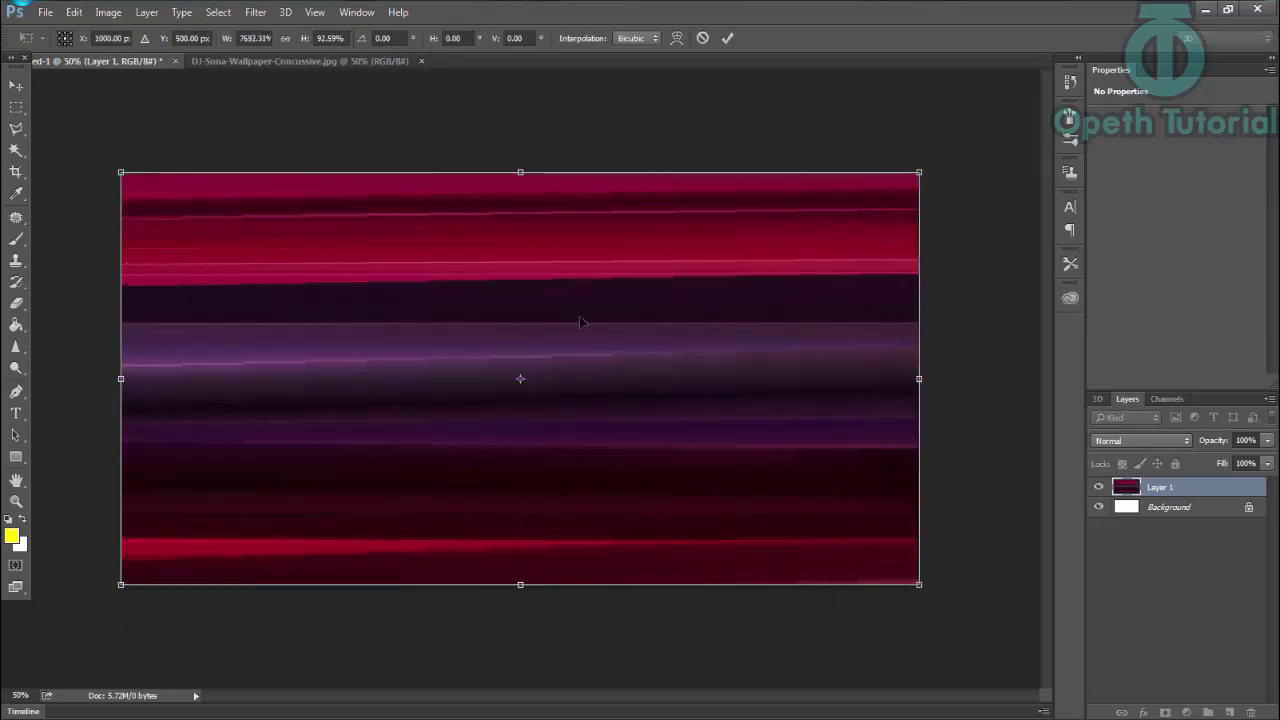
key("Return")
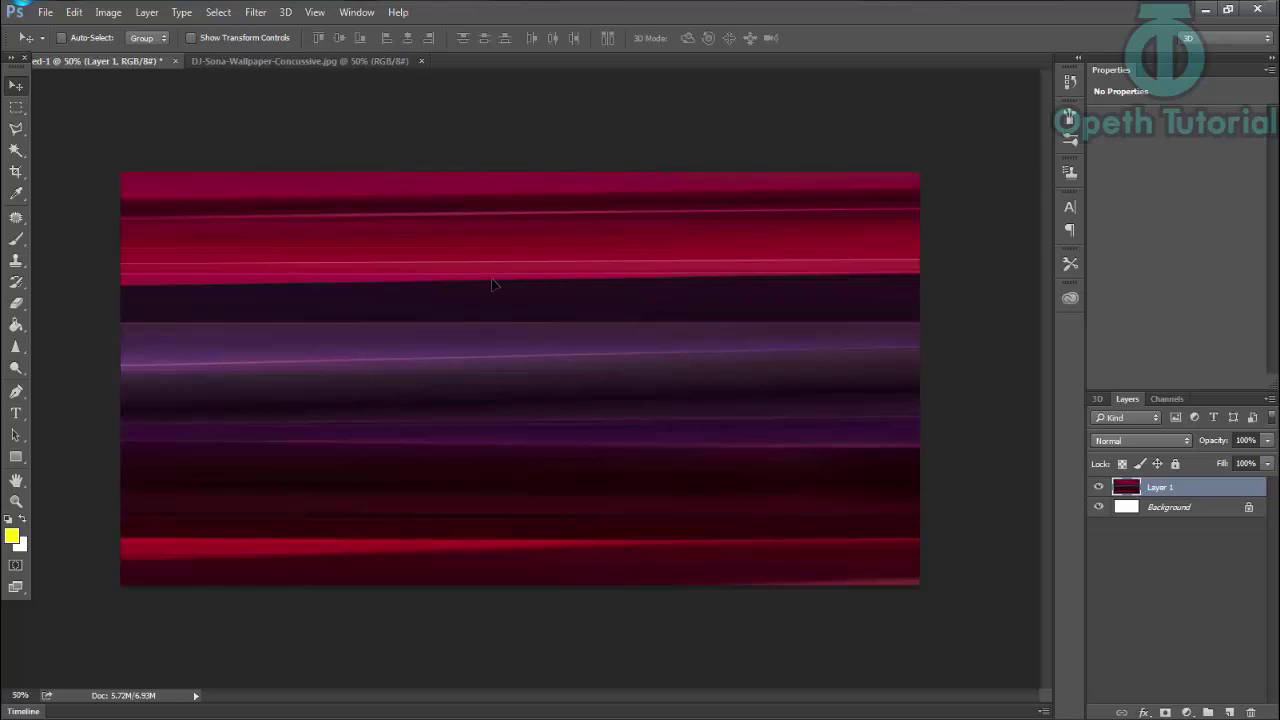
Step: Select a thin left-edge strip of the streaks, trying and undoing a Duplicate Layer of Layer 1
left_click(19, 110)
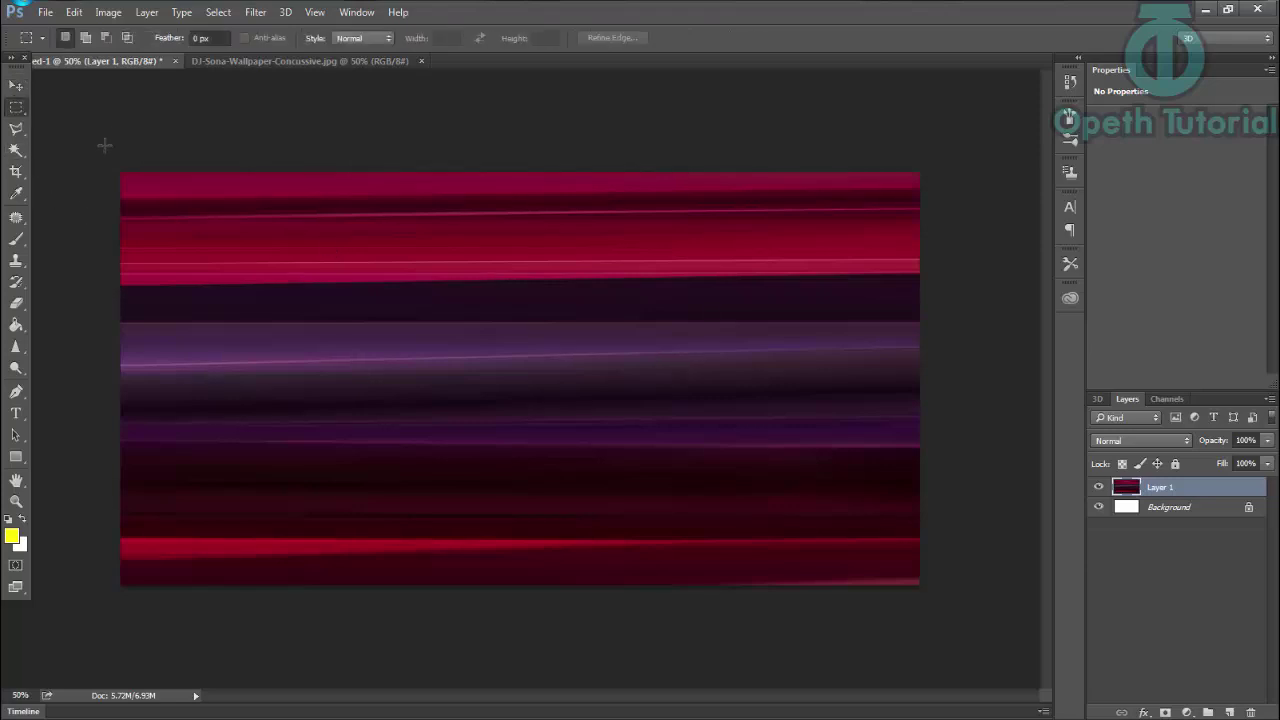
left_click_drag(121, 172, 136, 598)
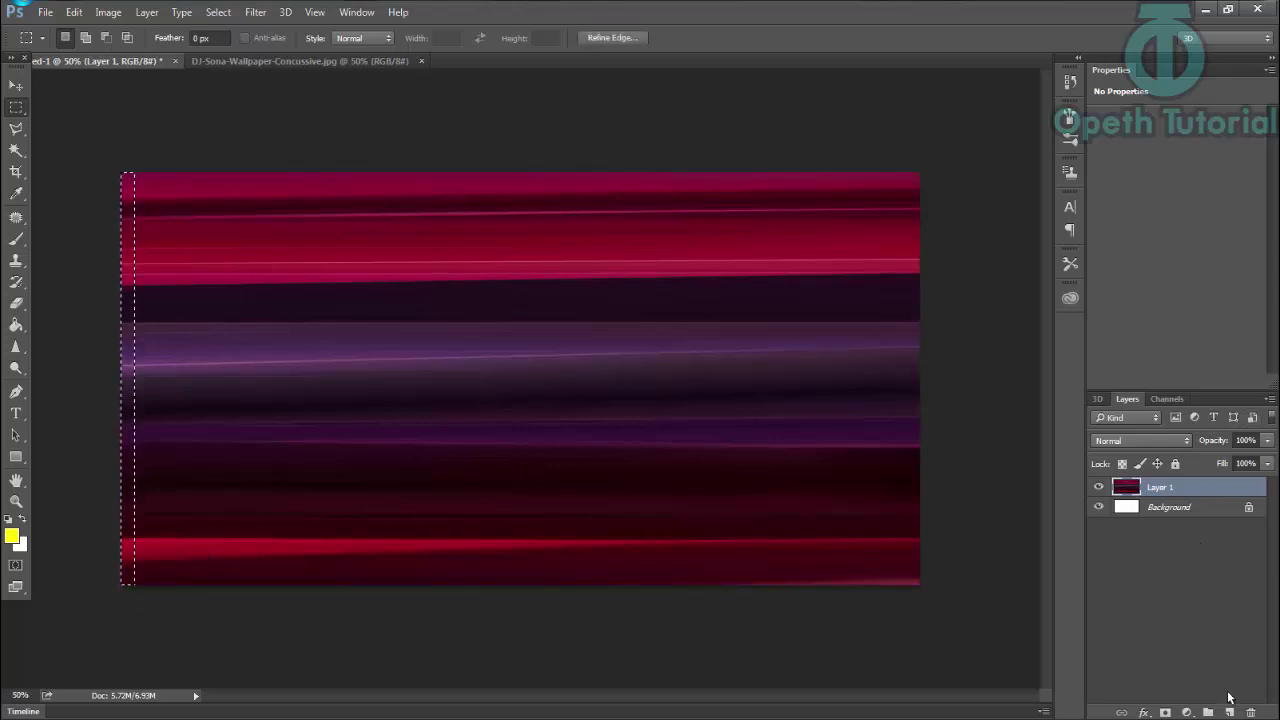
right_click(1164, 494)
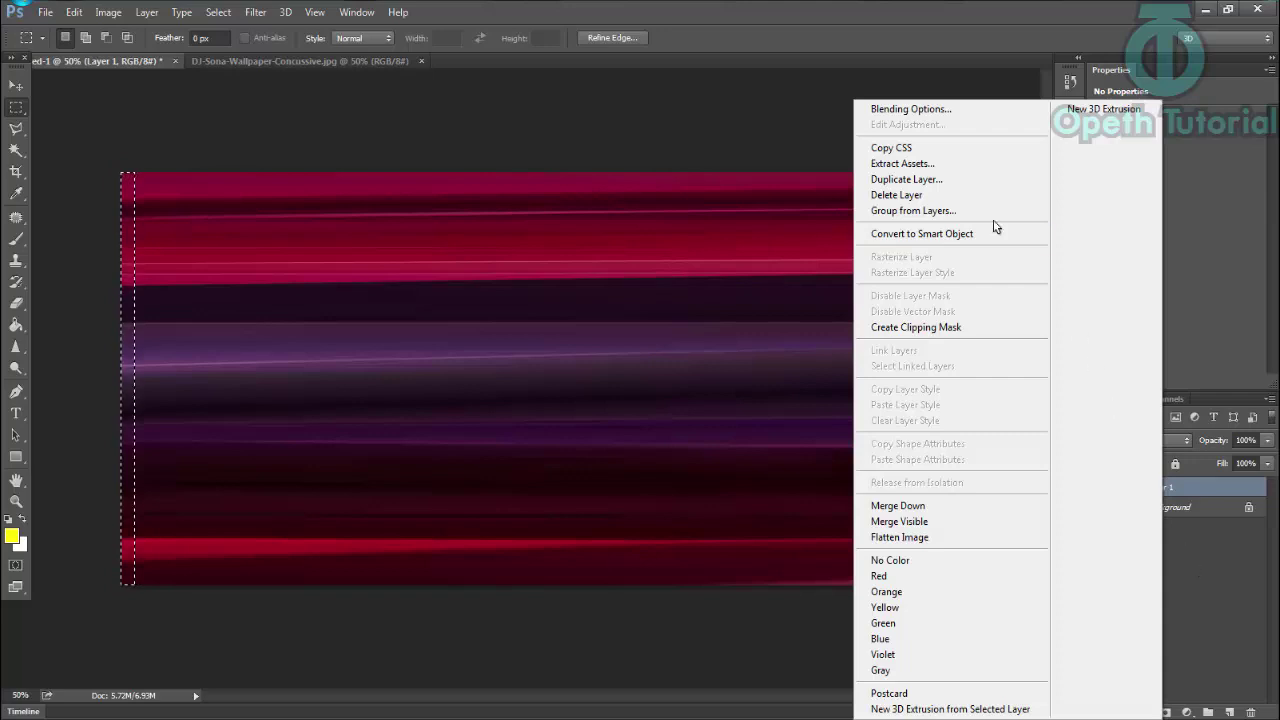
left_click(933, 180)
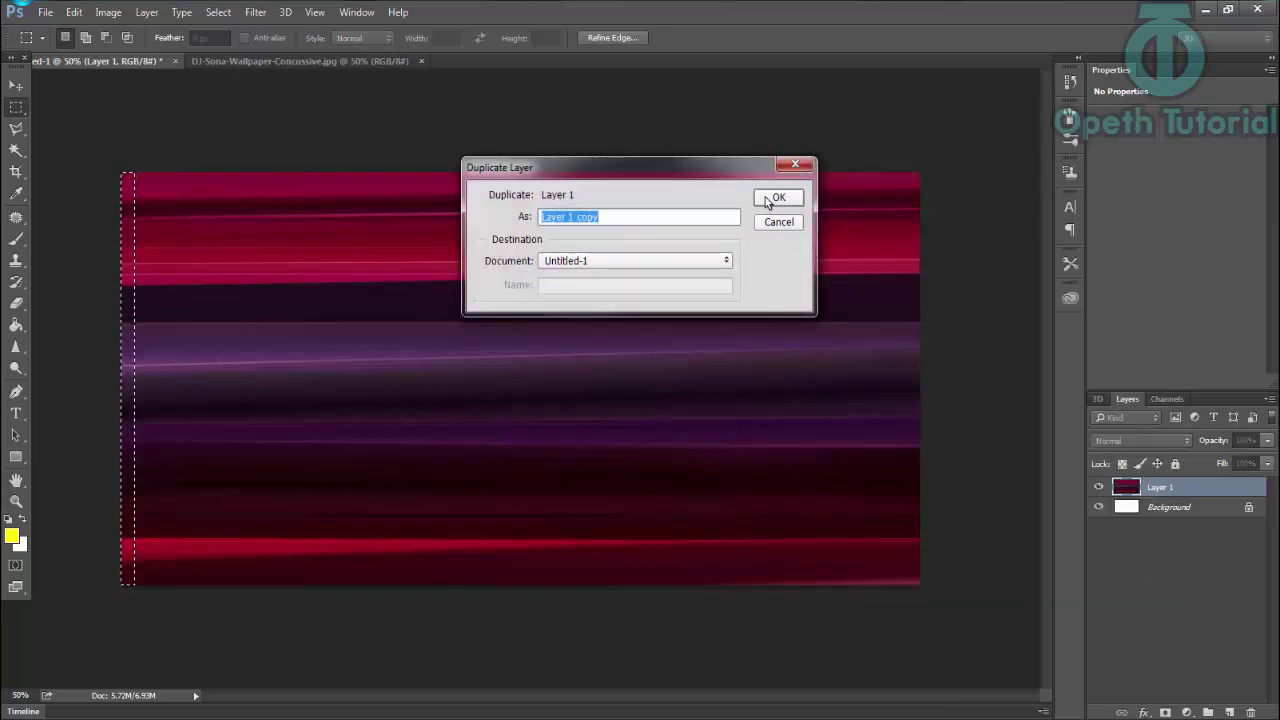
left_click(768, 199)
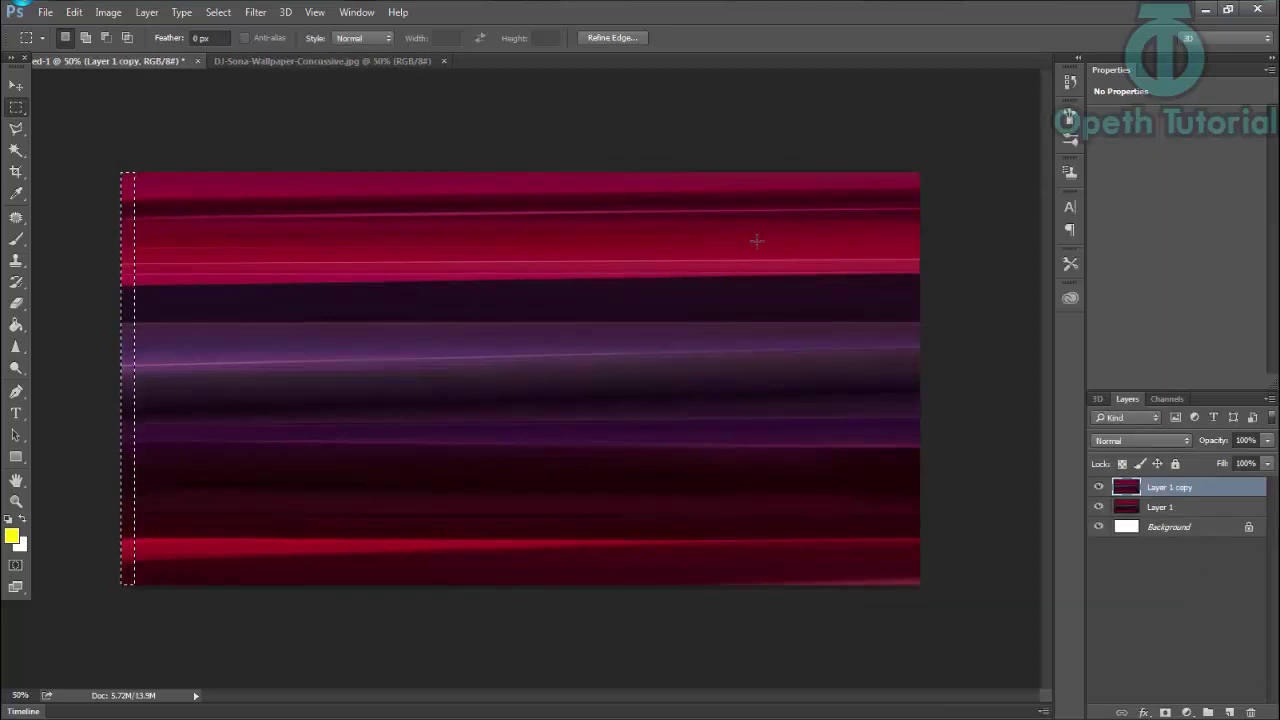
key("ctrl+z")
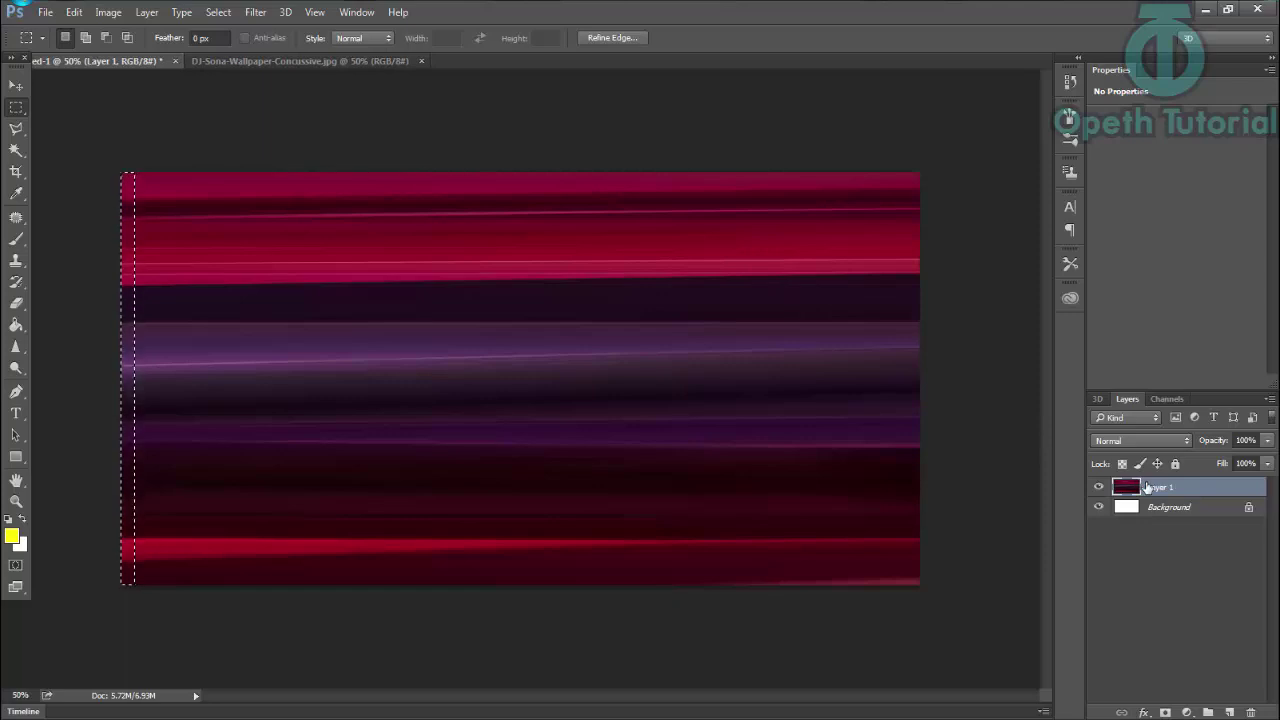
Step: Copy the strip to a new Layer 2, hide Layer 1, and begin free-transforming it
key("ctrl+j")
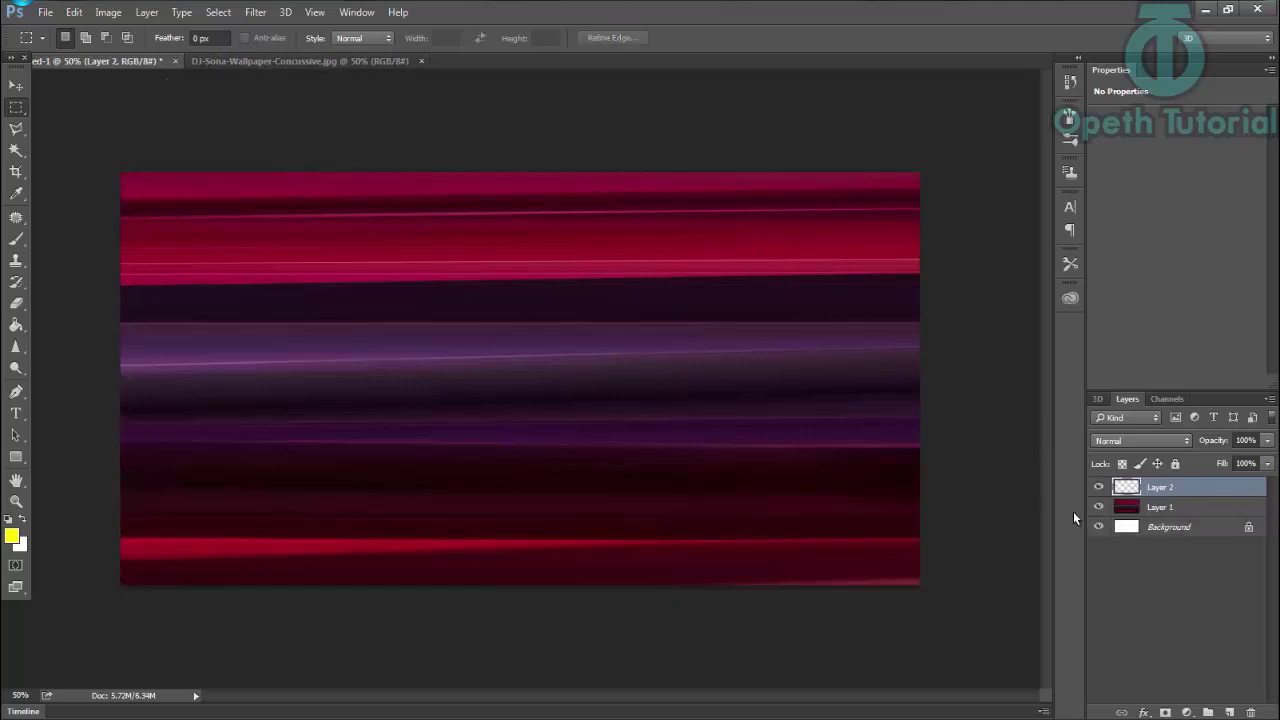
left_click(1100, 508)
left_click(16, 87)
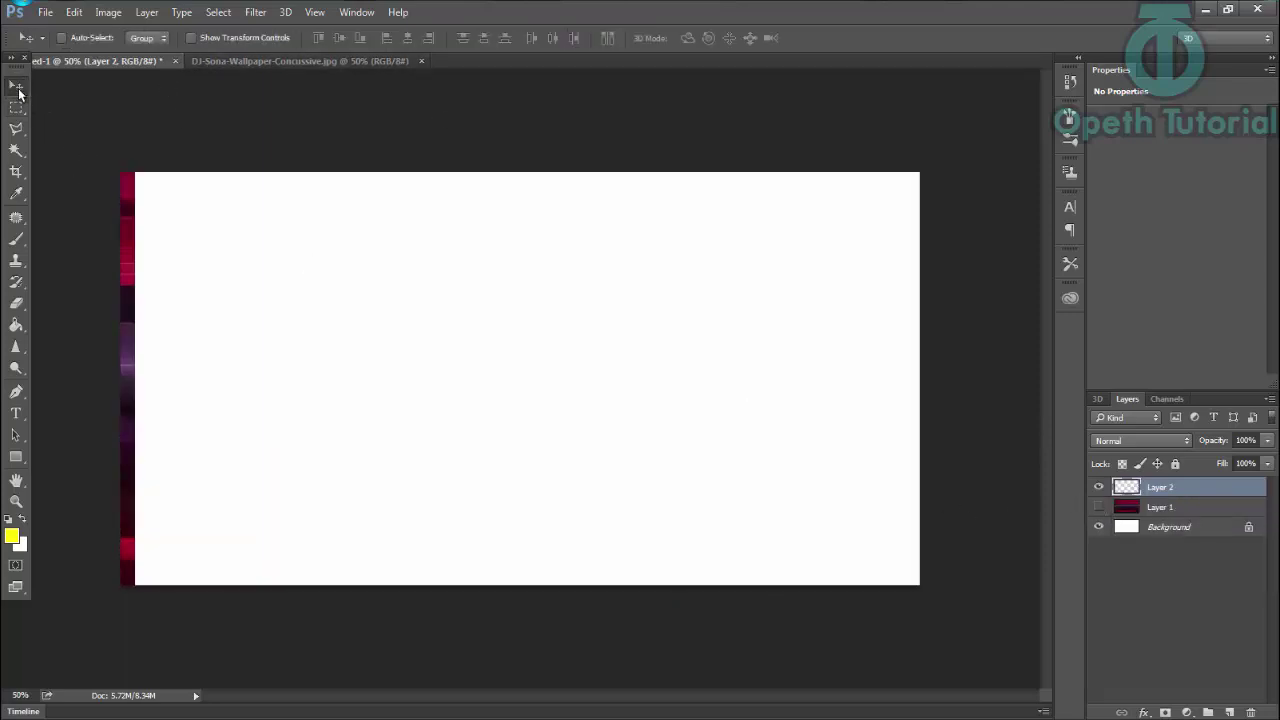
key("ctrl+t")
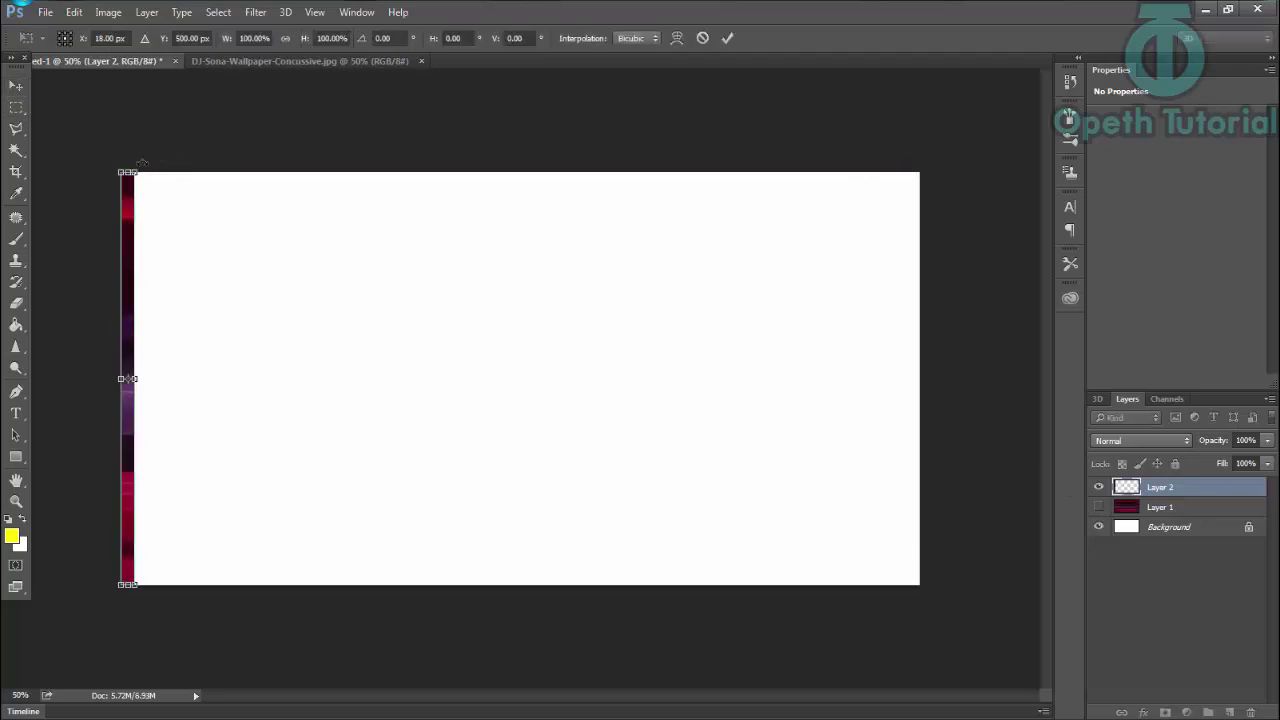
Step: Rotate Layer 2's strip 90°, align it to the top, and stretch it over the whole canvas
left_click_drag(156, 189, 275, 377)
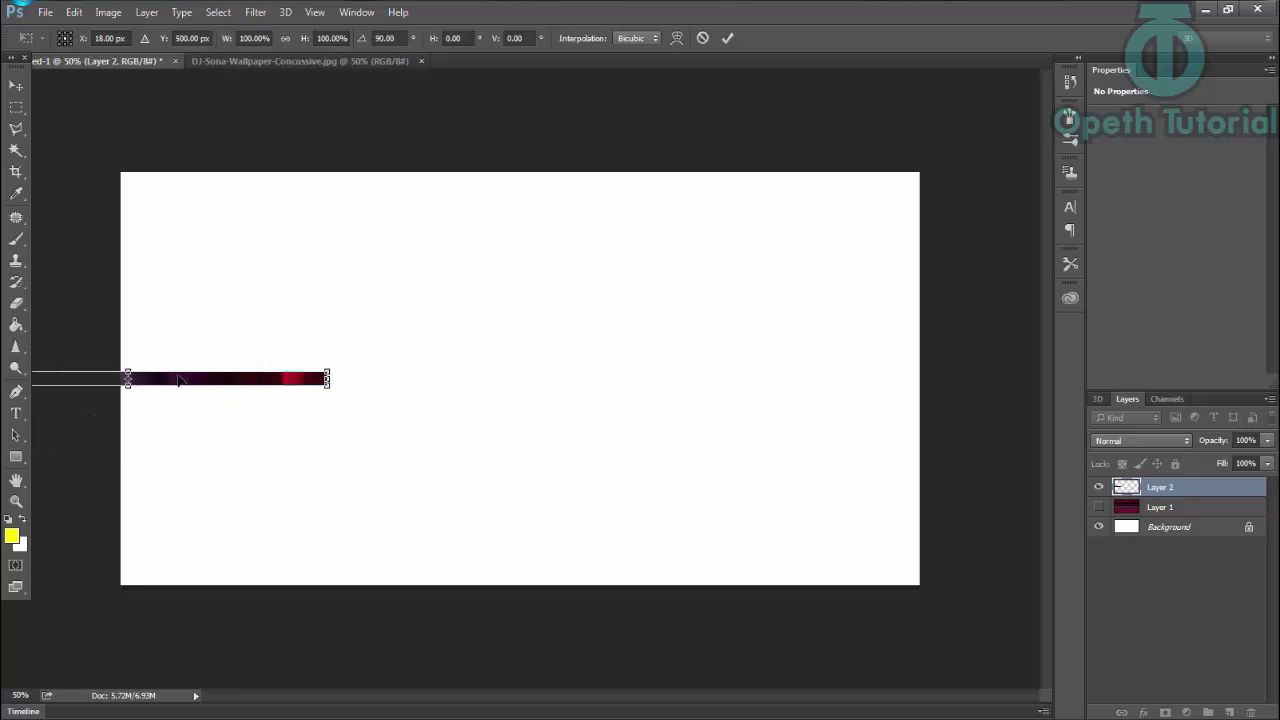
left_click_drag(178, 379, 371, 182)
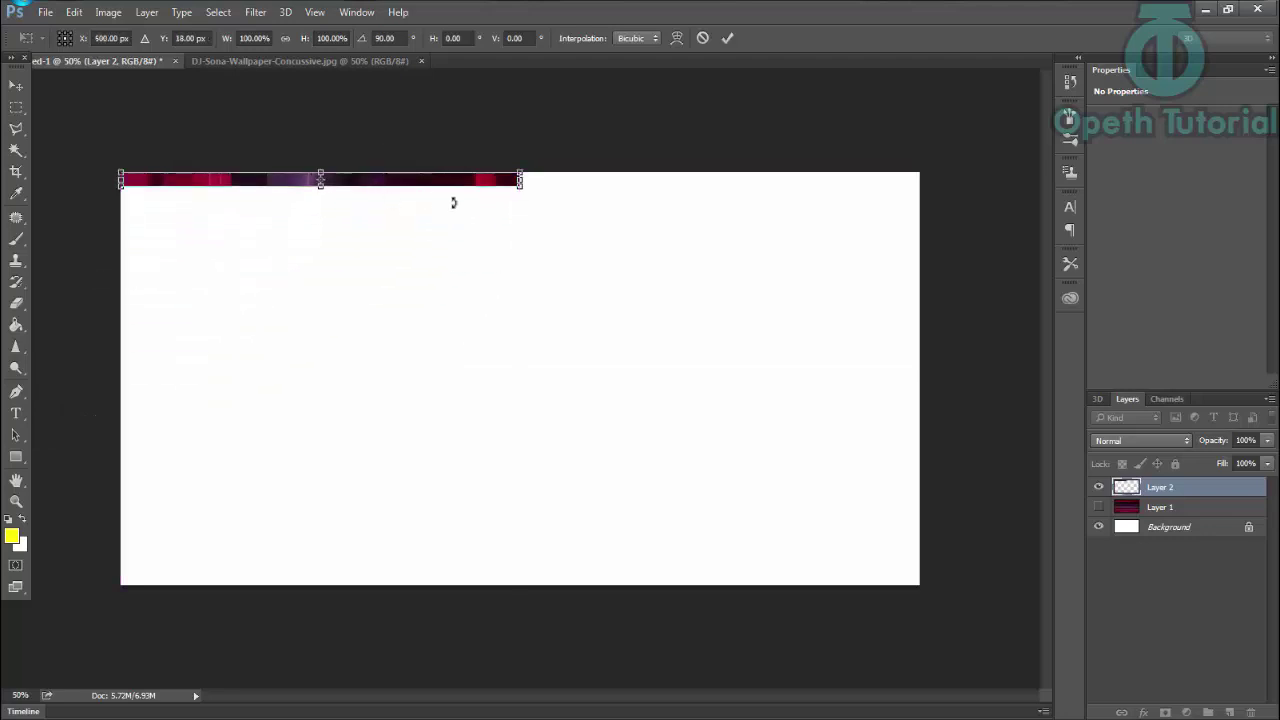
left_click_drag(534, 181, 930, 188)
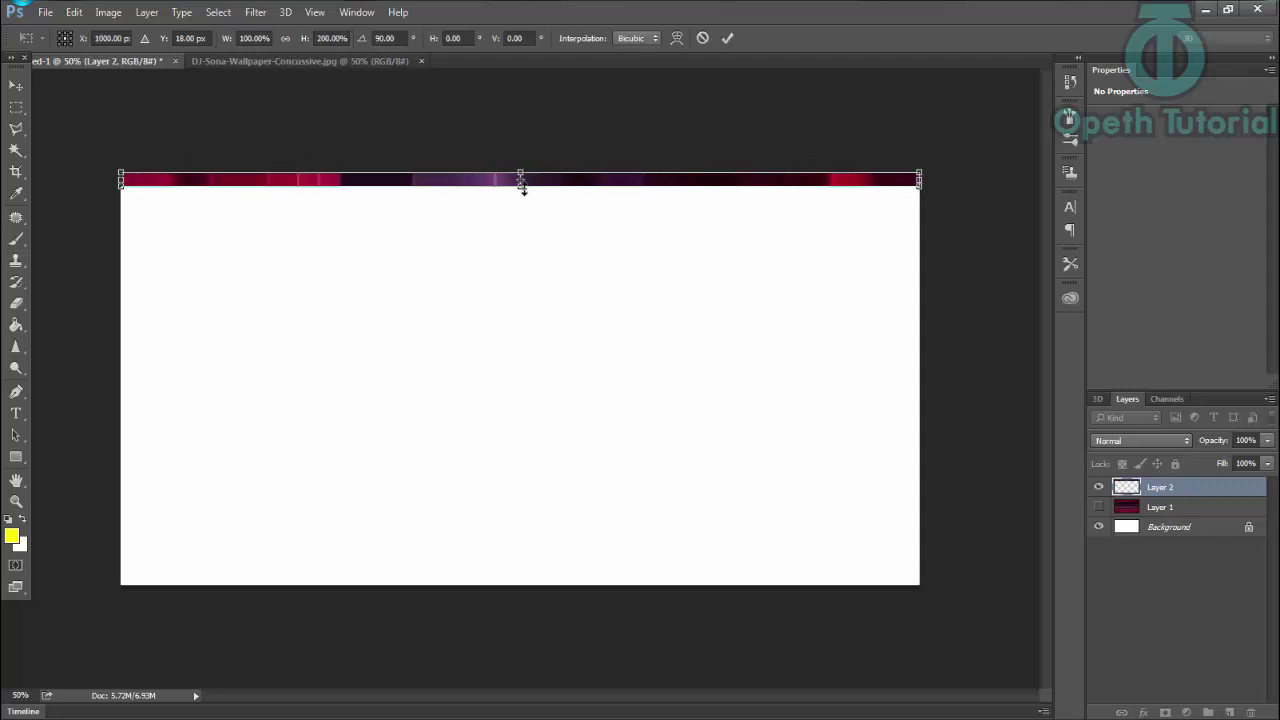
left_click_drag(522, 188, 543, 585)
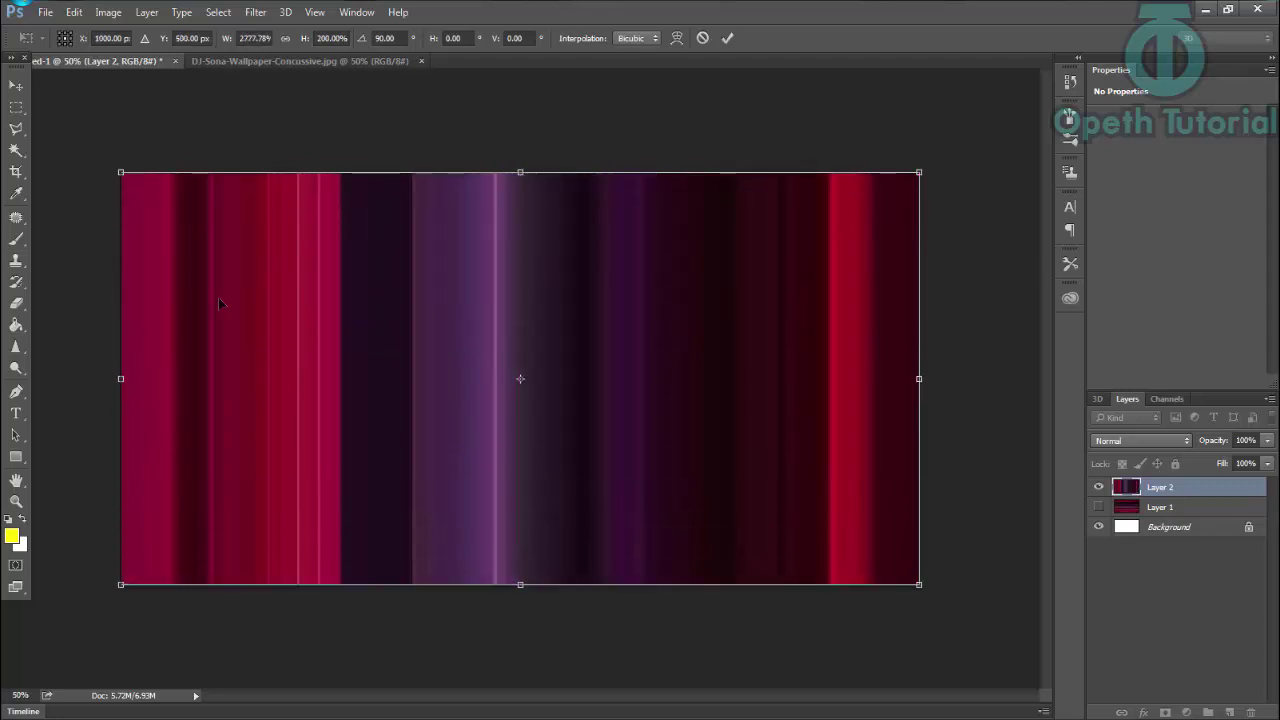
key("Return")
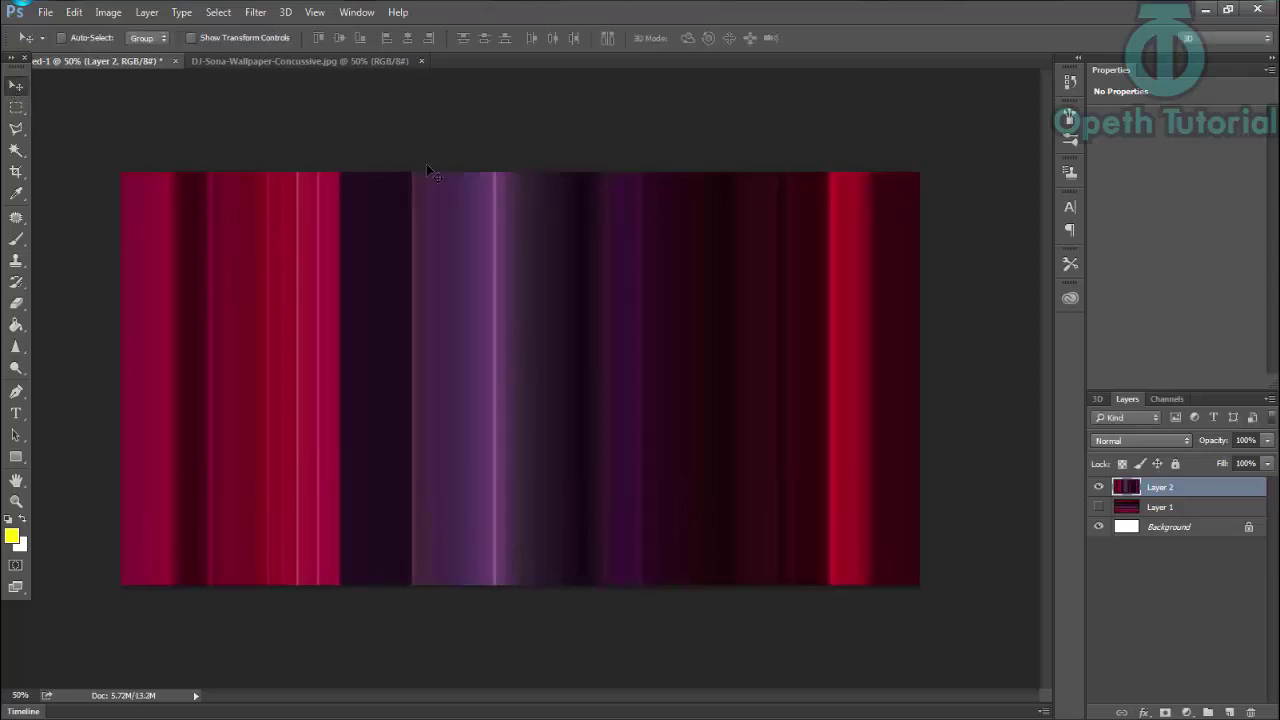
Step: Make Layer 1 visible again and lower Layer 2's opacity to blend the streaks
left_click(1099, 507)
left_click(1267, 440)
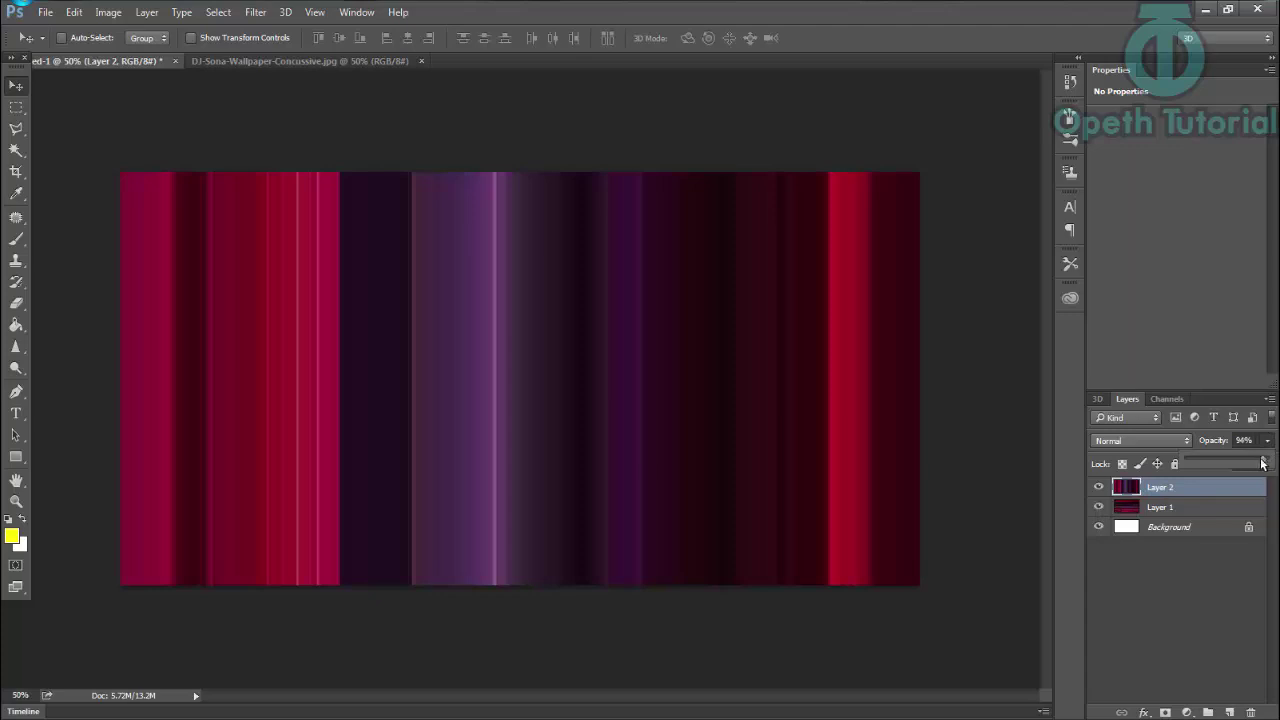
left_click_drag(1266, 462, 1224, 463)
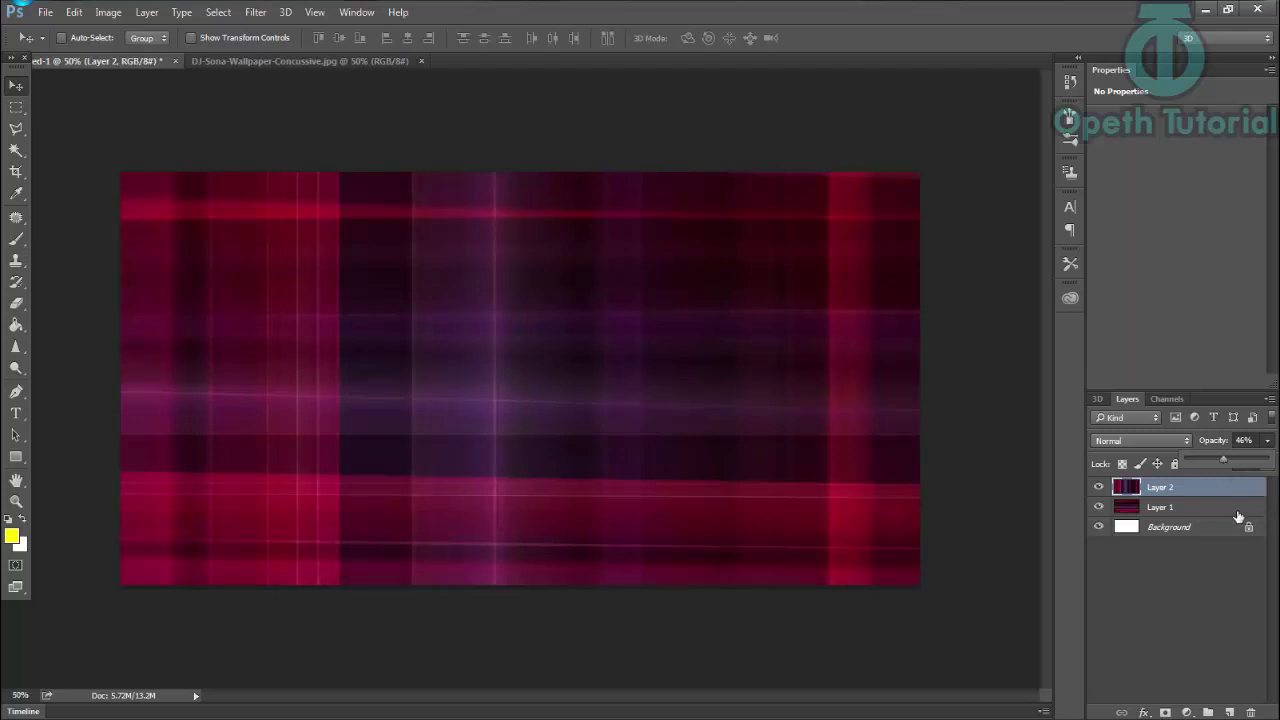
left_click(1224, 508)
left_click(1208, 487)
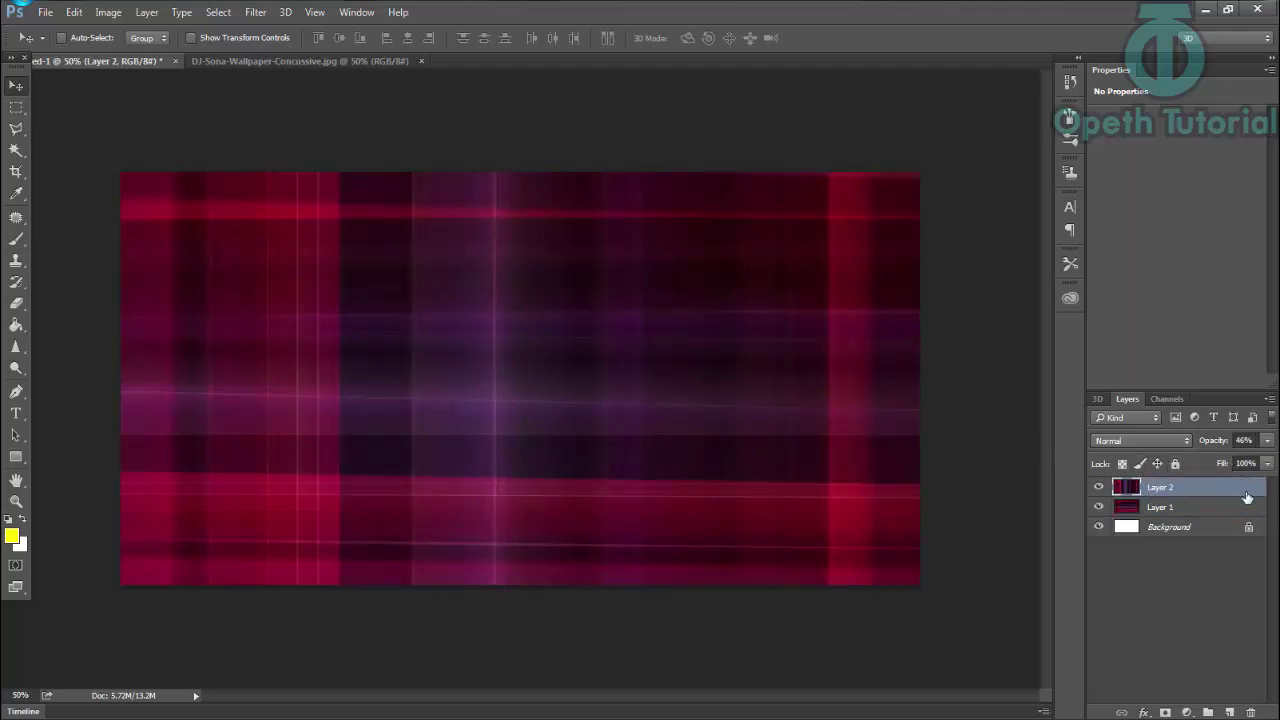
Step: Fine-tune Layer 2's opacity to about 49% and bring up the Open dialog
left_click(1265, 443)
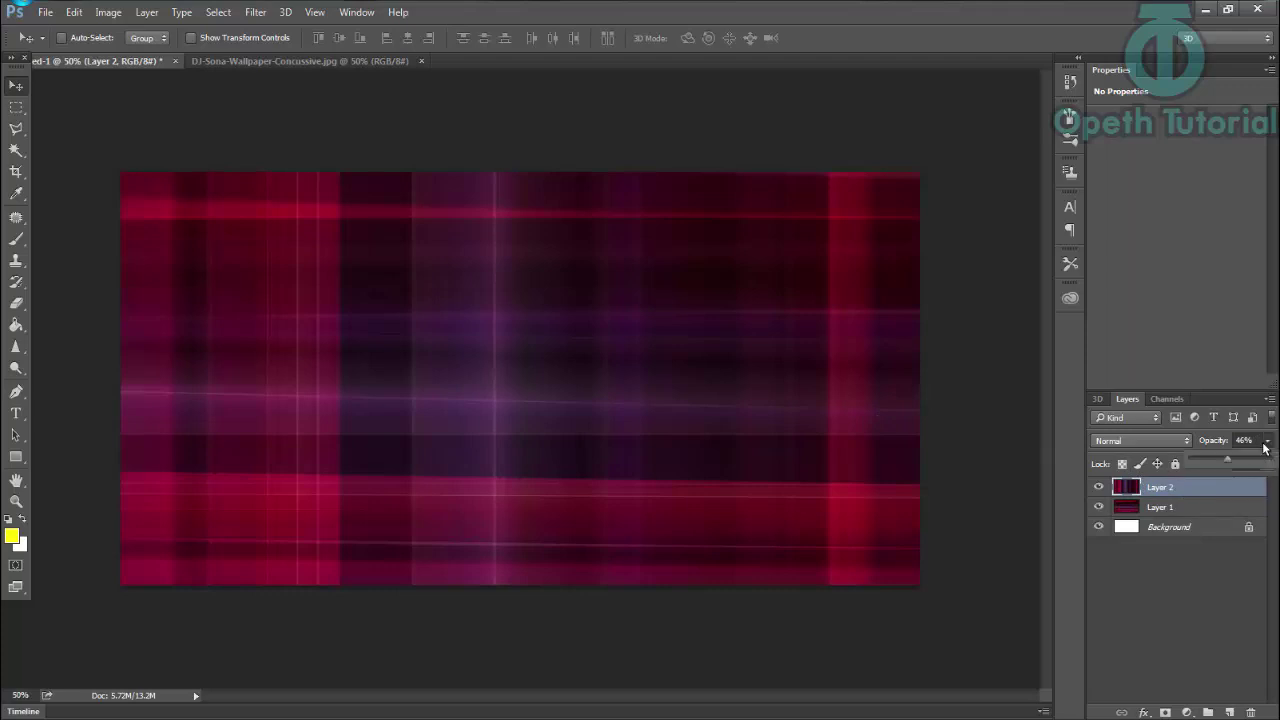
left_click_drag(1224, 463, 1221, 463)
left_click(950, 319)
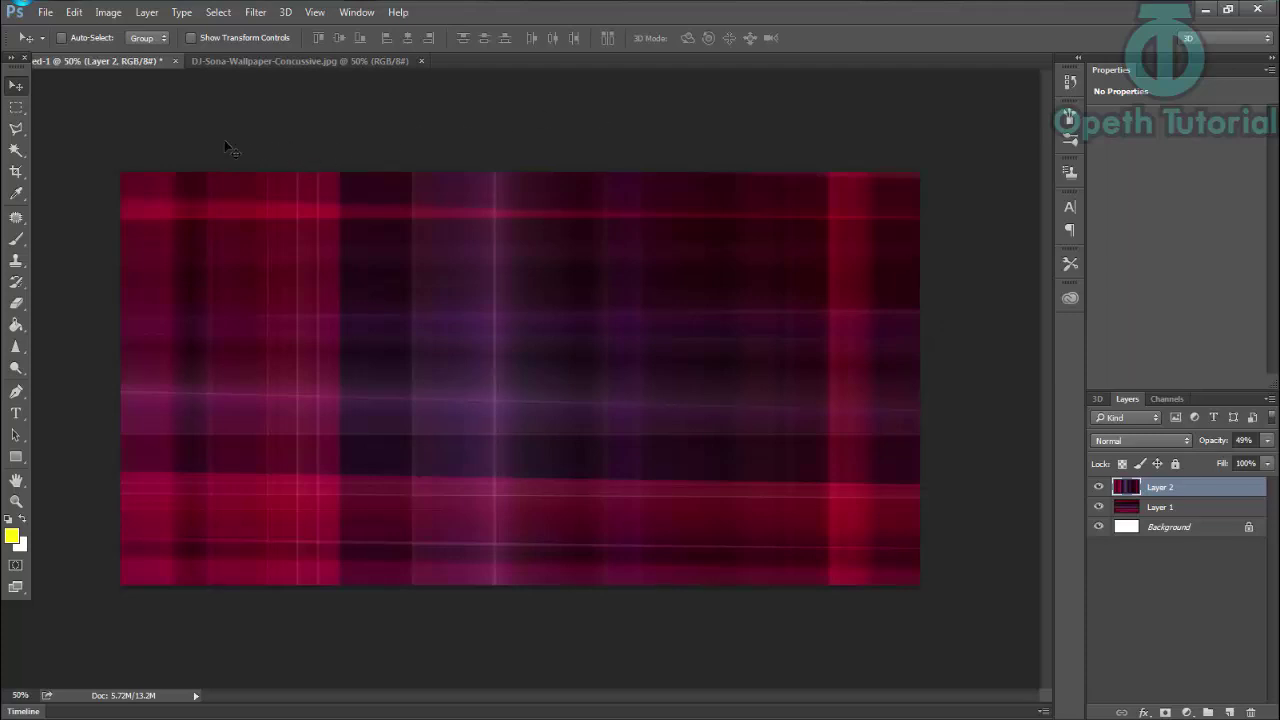
left_click(45, 12)
left_click(60, 48)
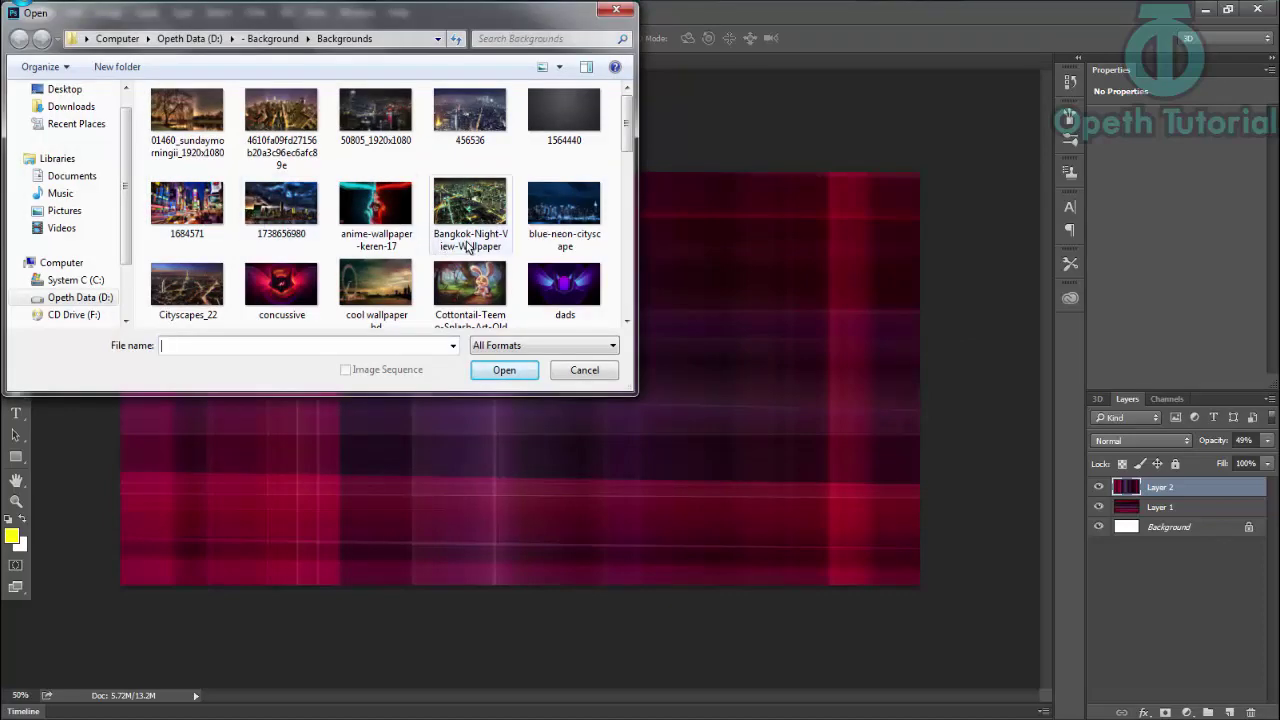
Step: Select DJ-Sona-Wallpaper-Concussive.jpg in the Backgrounds folder and open it
left_click(572, 275)
scroll(572, 273, "down", 2)
left_click(572, 275)
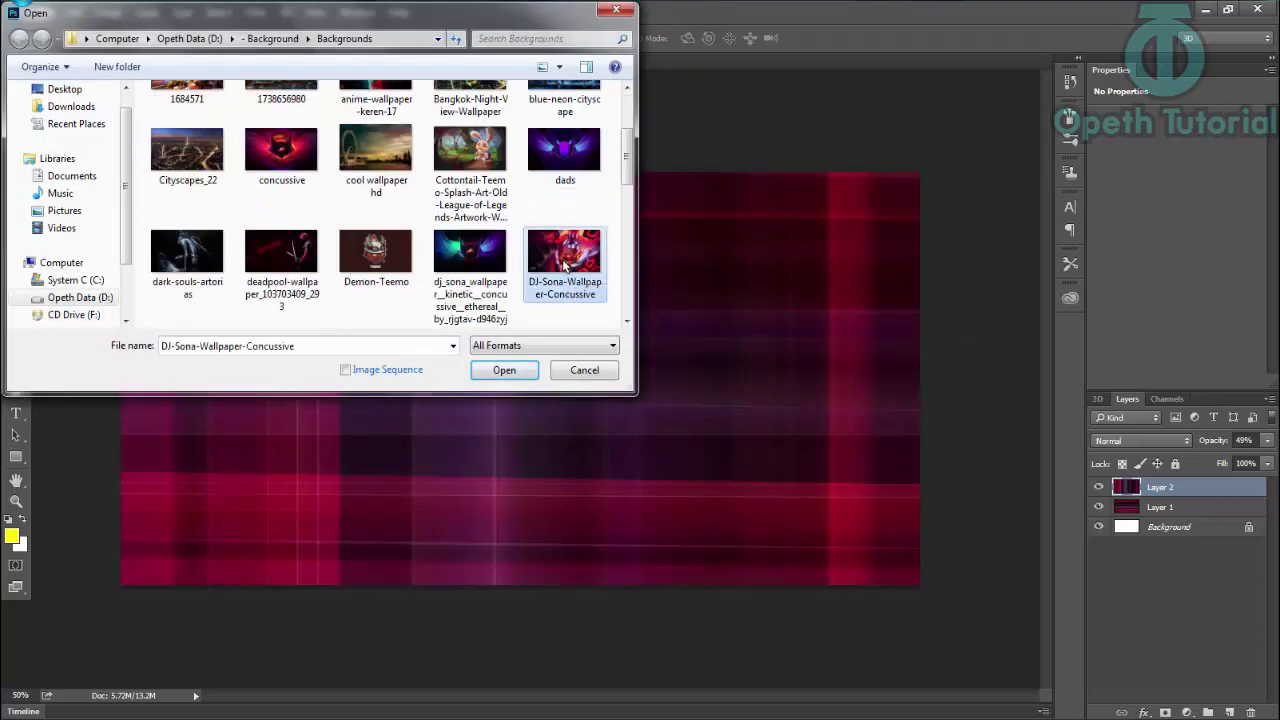
left_click(504, 370)
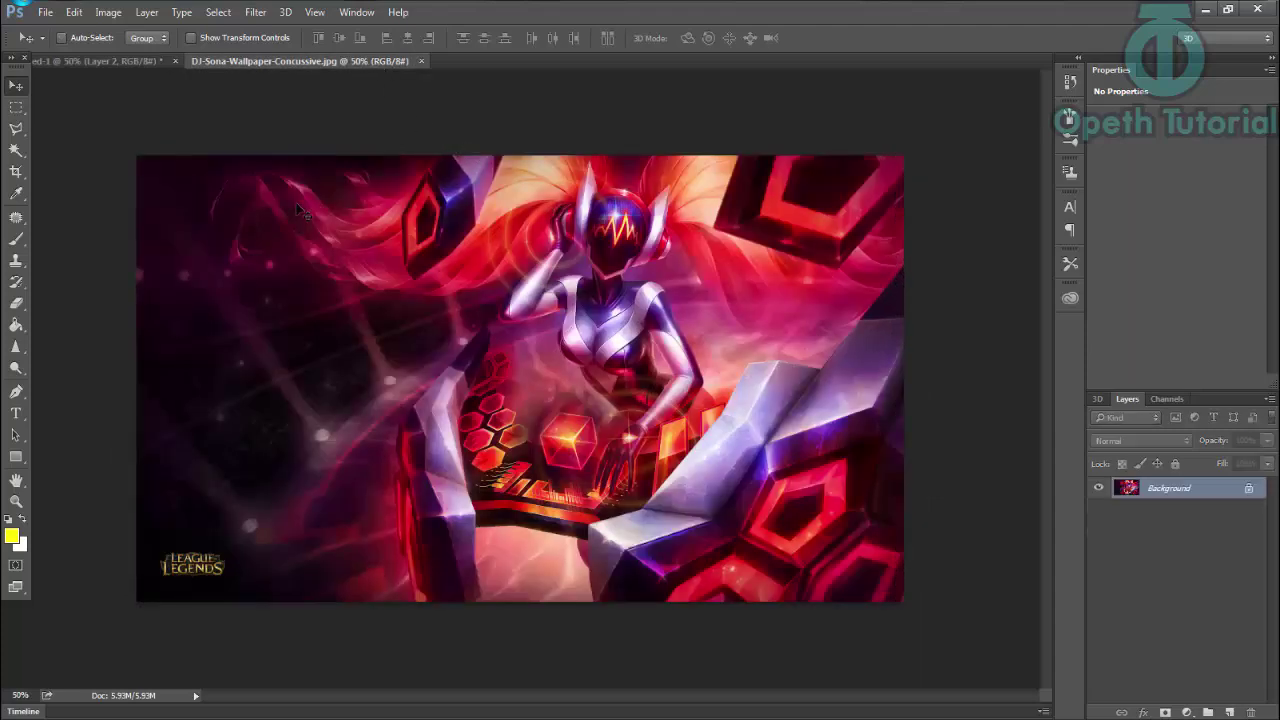
Step: Place the Sona wallpaper into the plaid document as Layer 3, scaled to ~71% and tilted −6.64°
left_click_drag(262, 238, 366, 272)
key("ctrl+t")
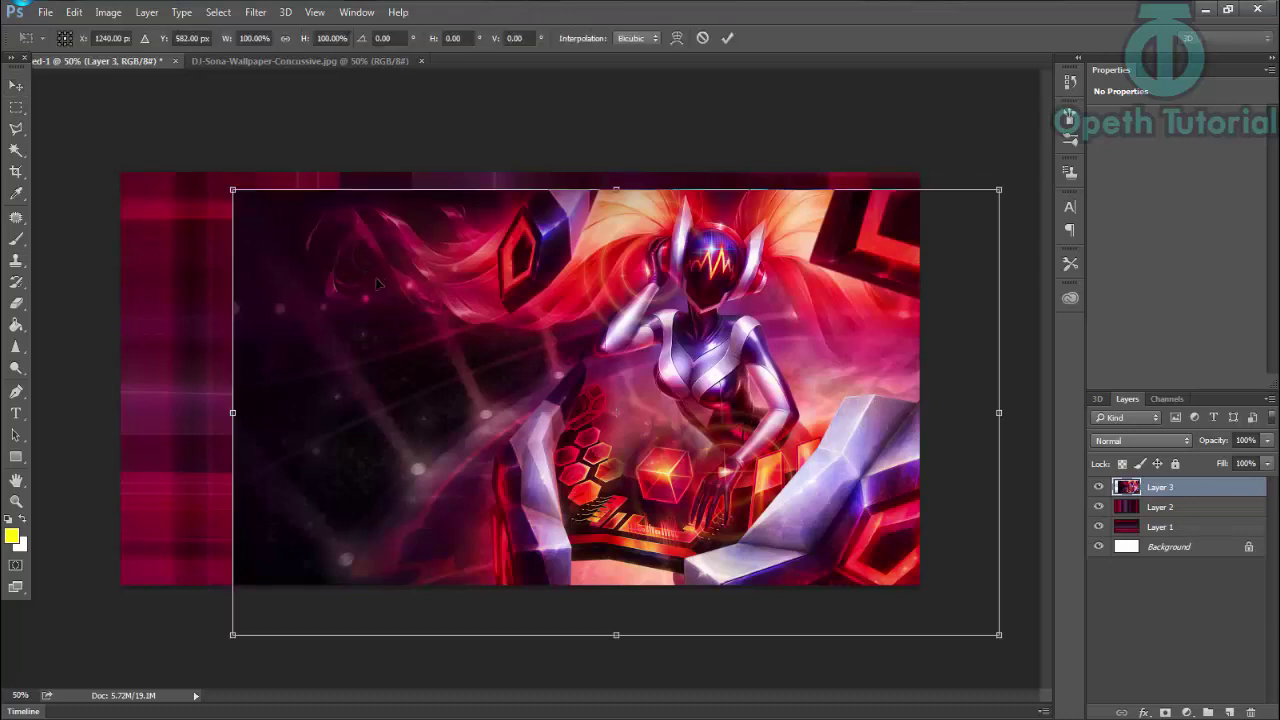
left_click_drag(233, 190, 452, 318)
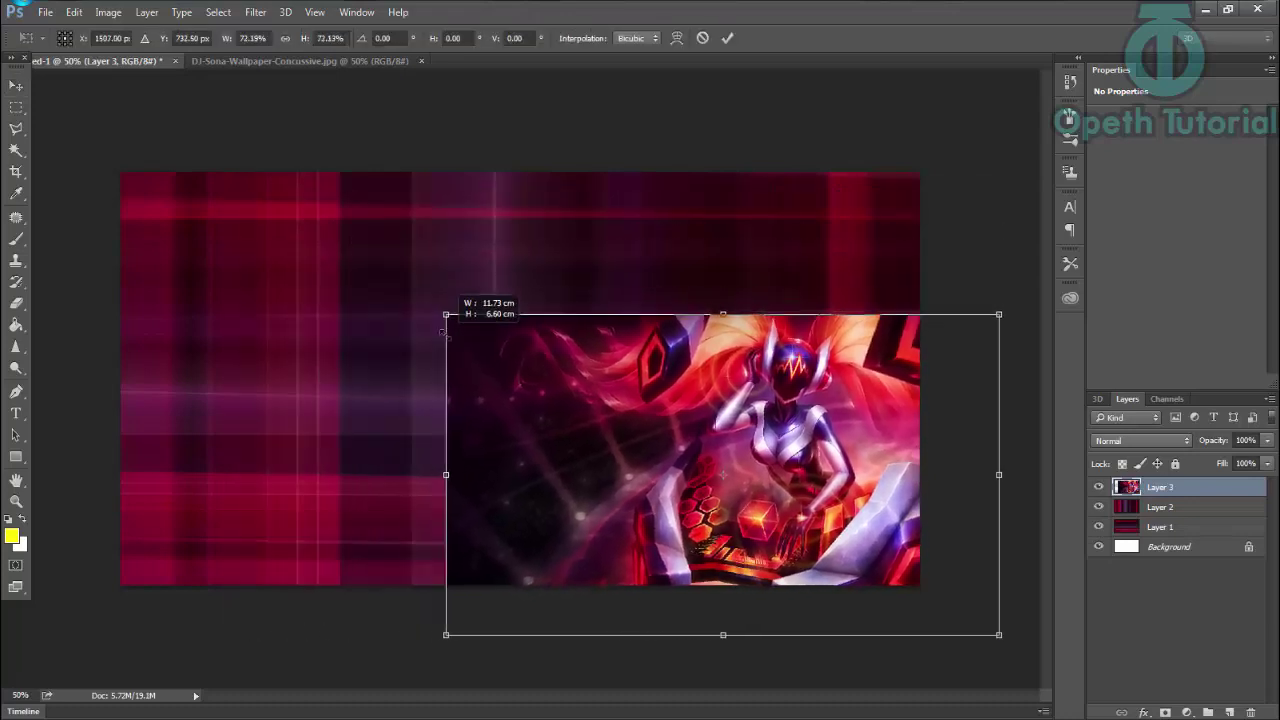
left_click_drag(697, 420, 460, 314)
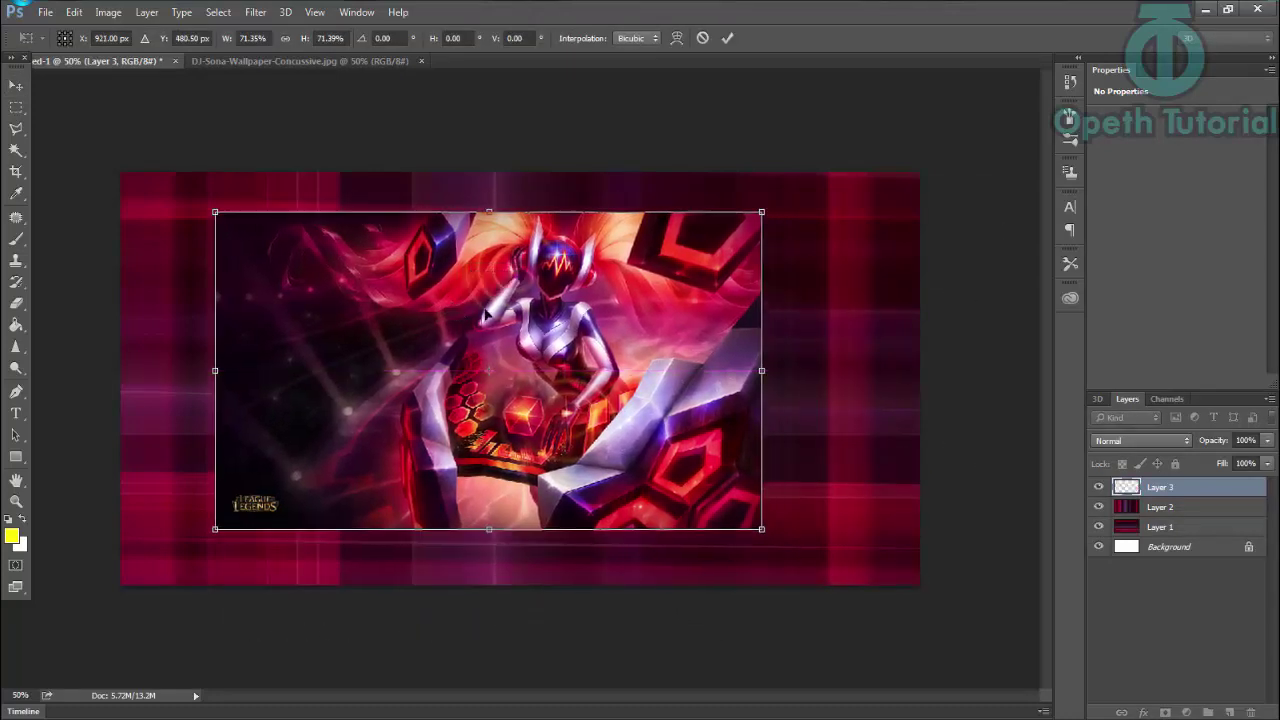
left_click_drag(773, 203, 790, 150)
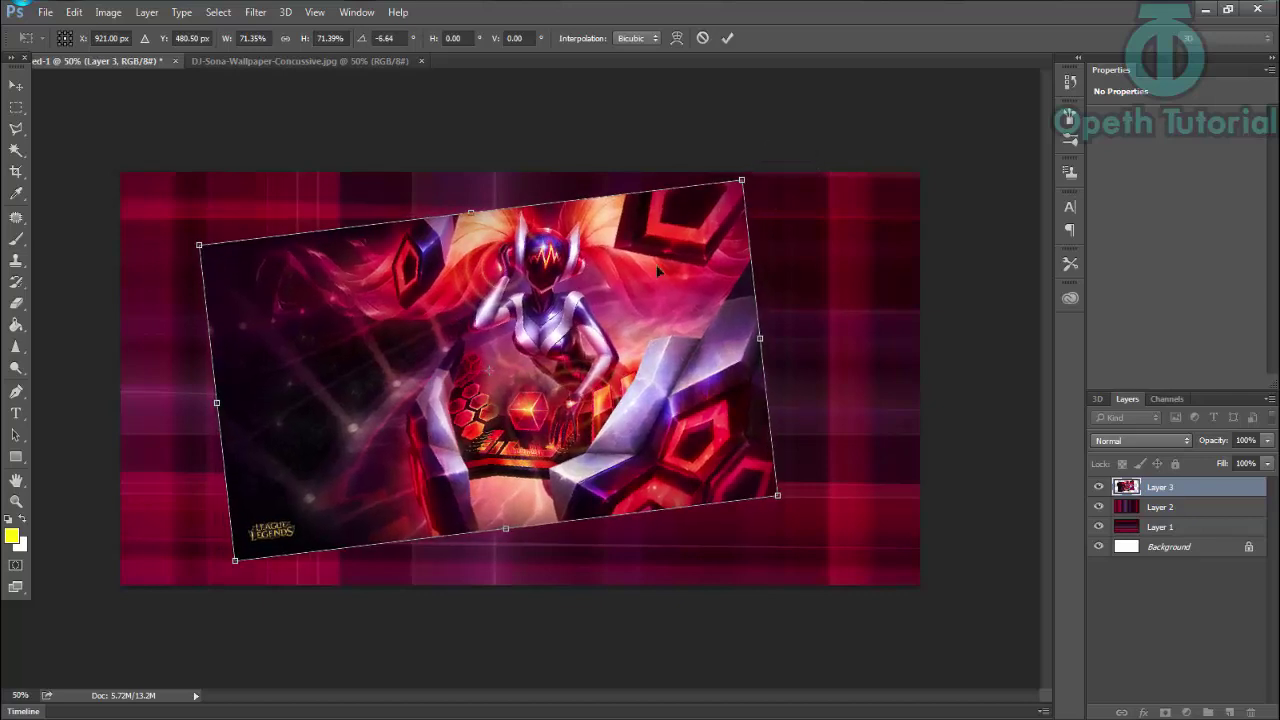
left_click_drag(540, 332, 591, 340)
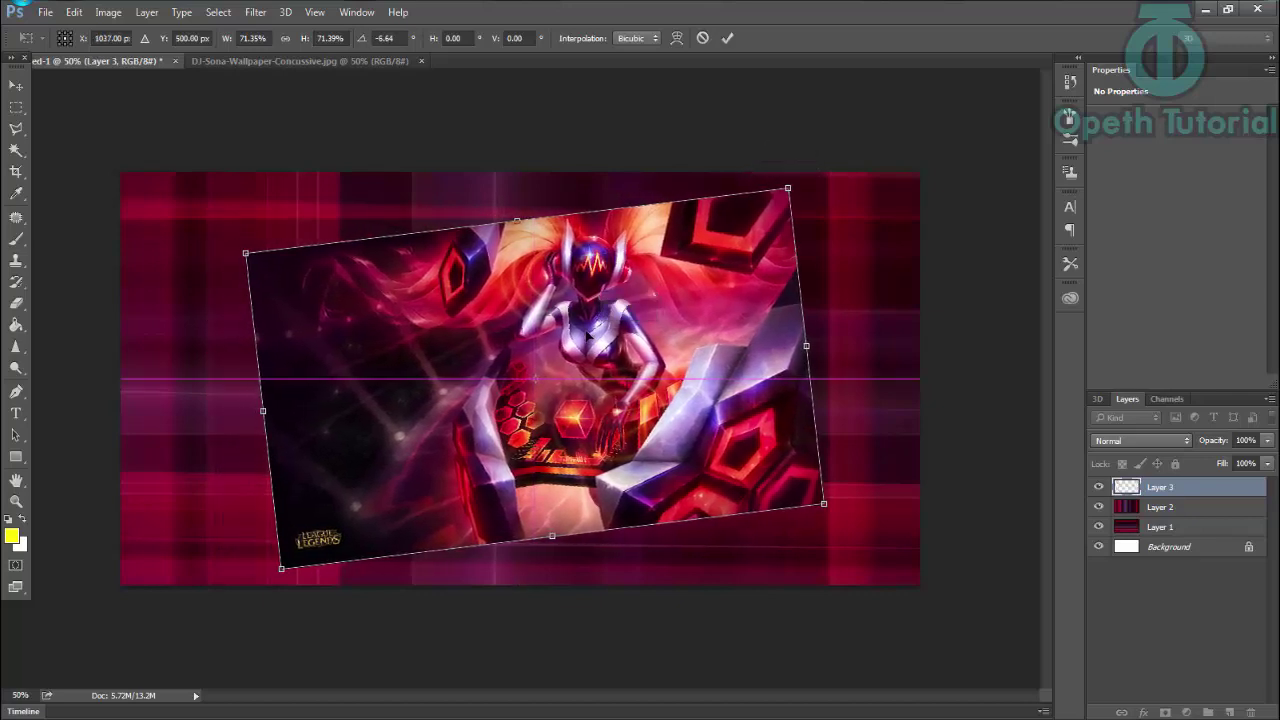
key("Return")
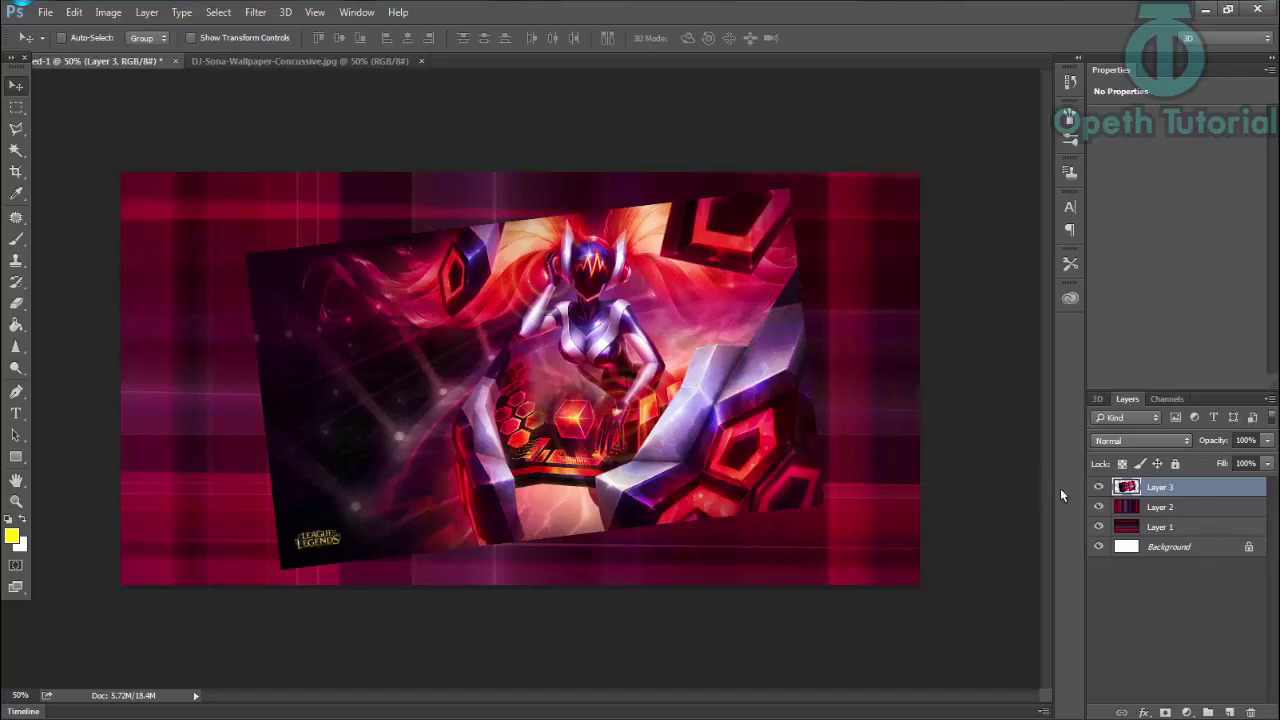
Step: Open Layer 3's Blending Options, trying and removing Inner Glow and Inner Shadow
left_click(1143, 712)
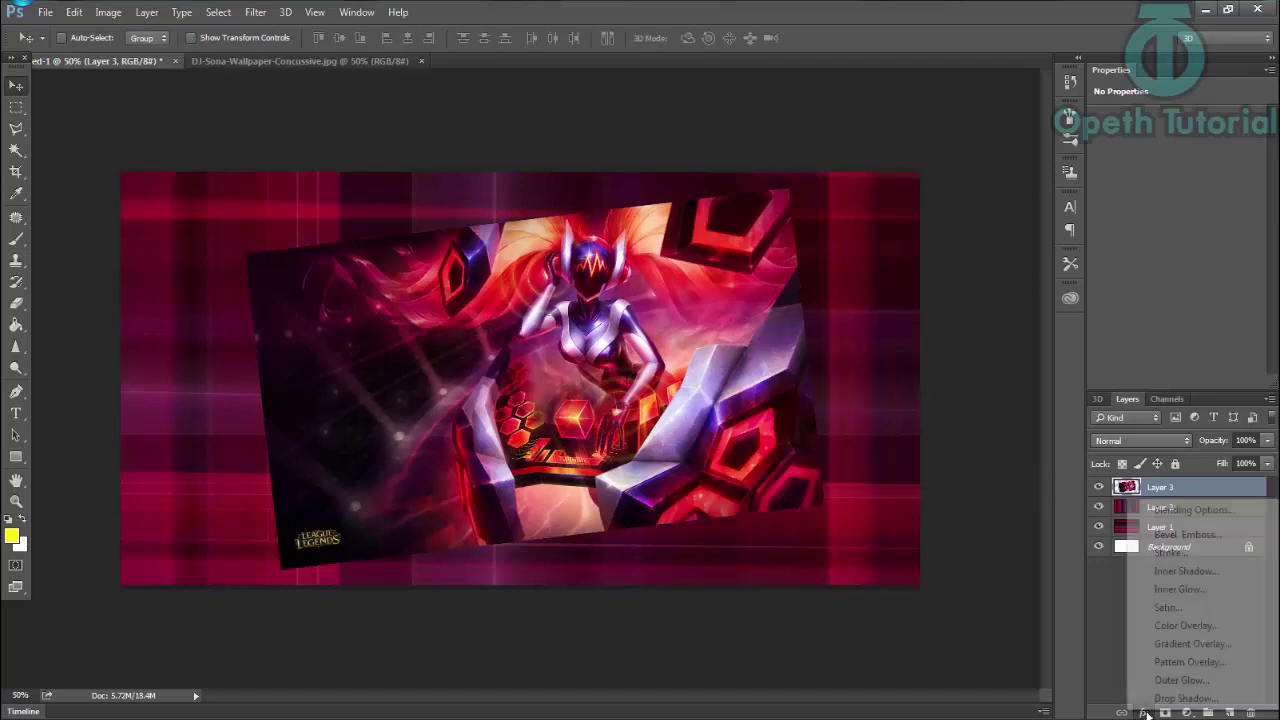
left_click(1170, 510)
mouse_move(485, 90)
left_mouse_down()
mouse_move(849, 97)
mouse_move(887, 123)
left_mouse_up()
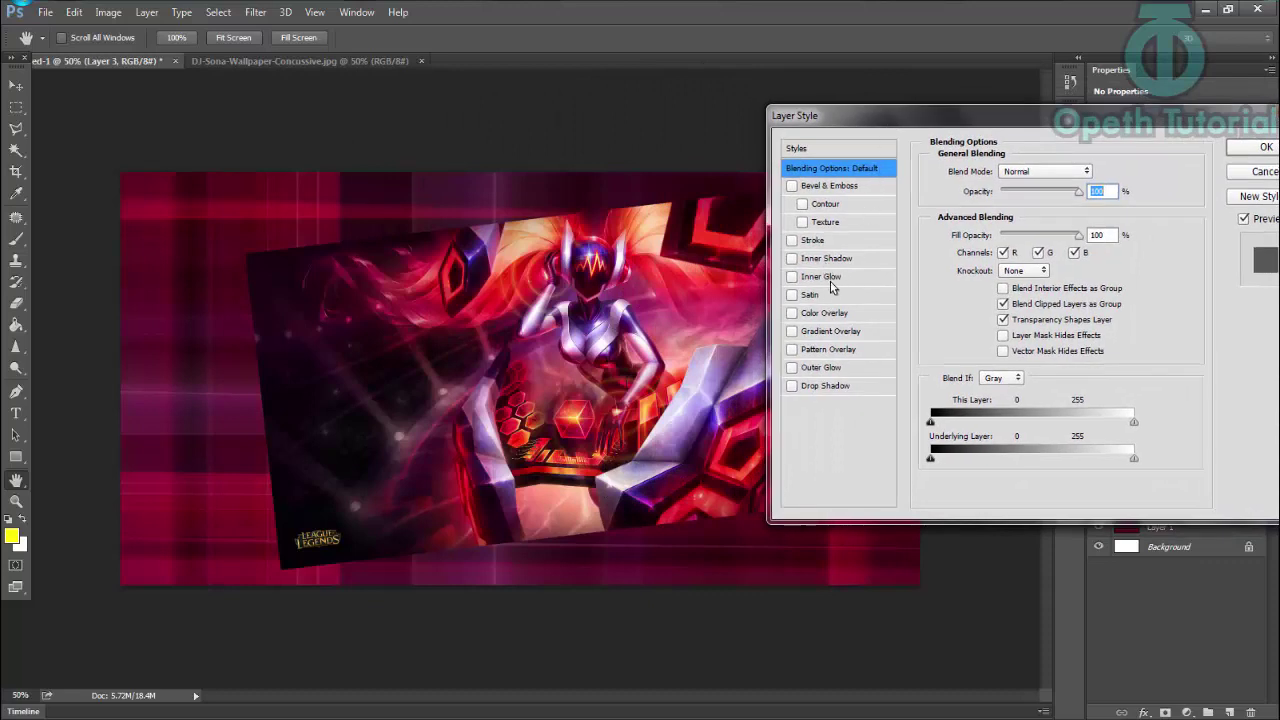
left_click(827, 281)
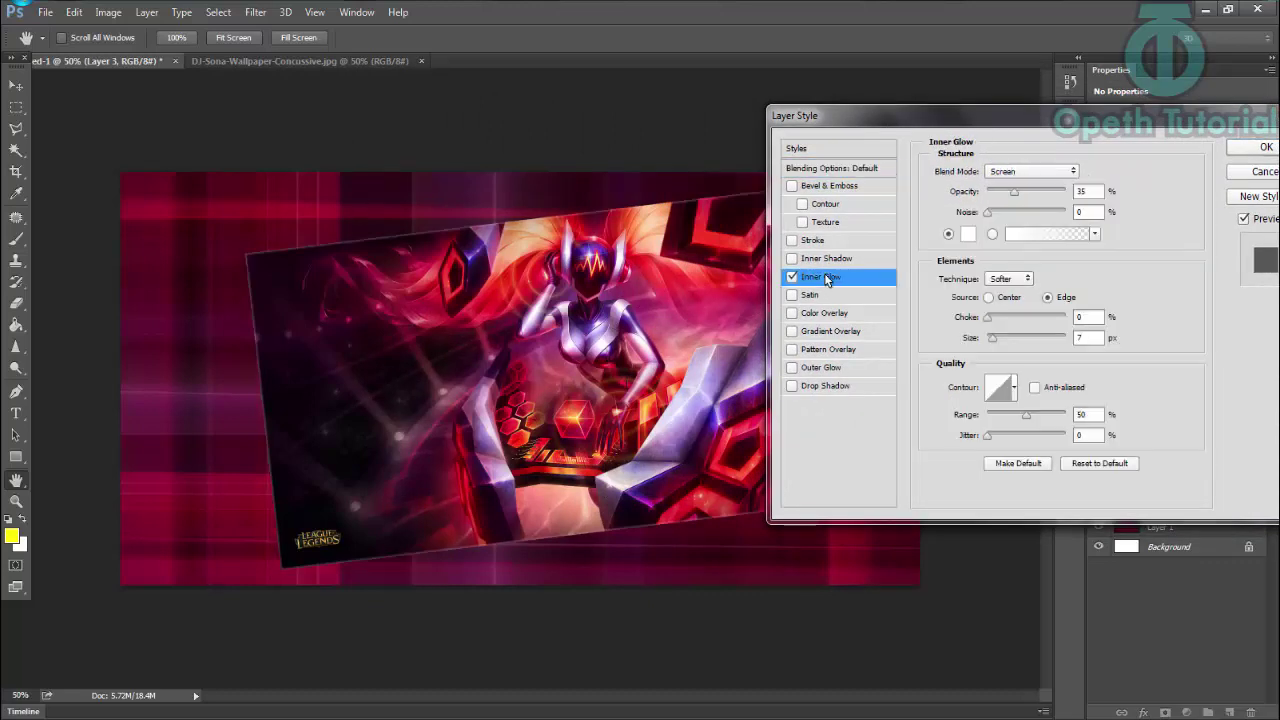
left_click(792, 277)
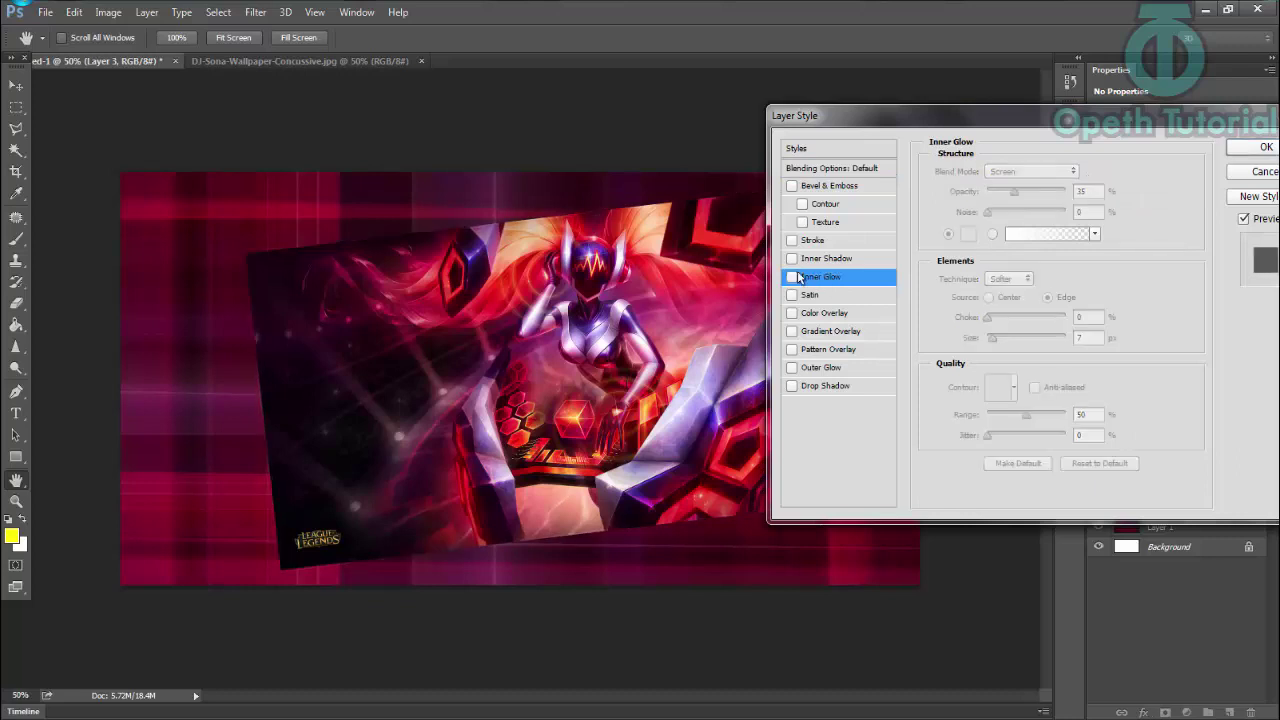
left_click(823, 261)
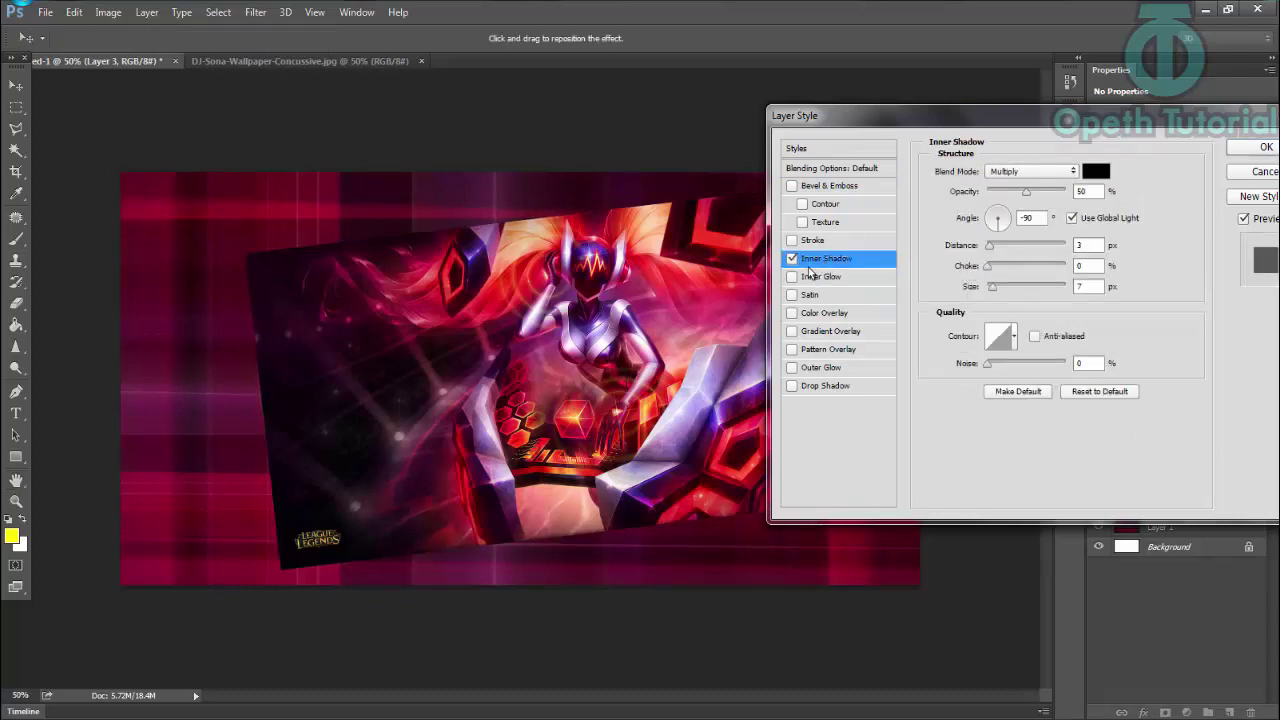
left_click(792, 259)
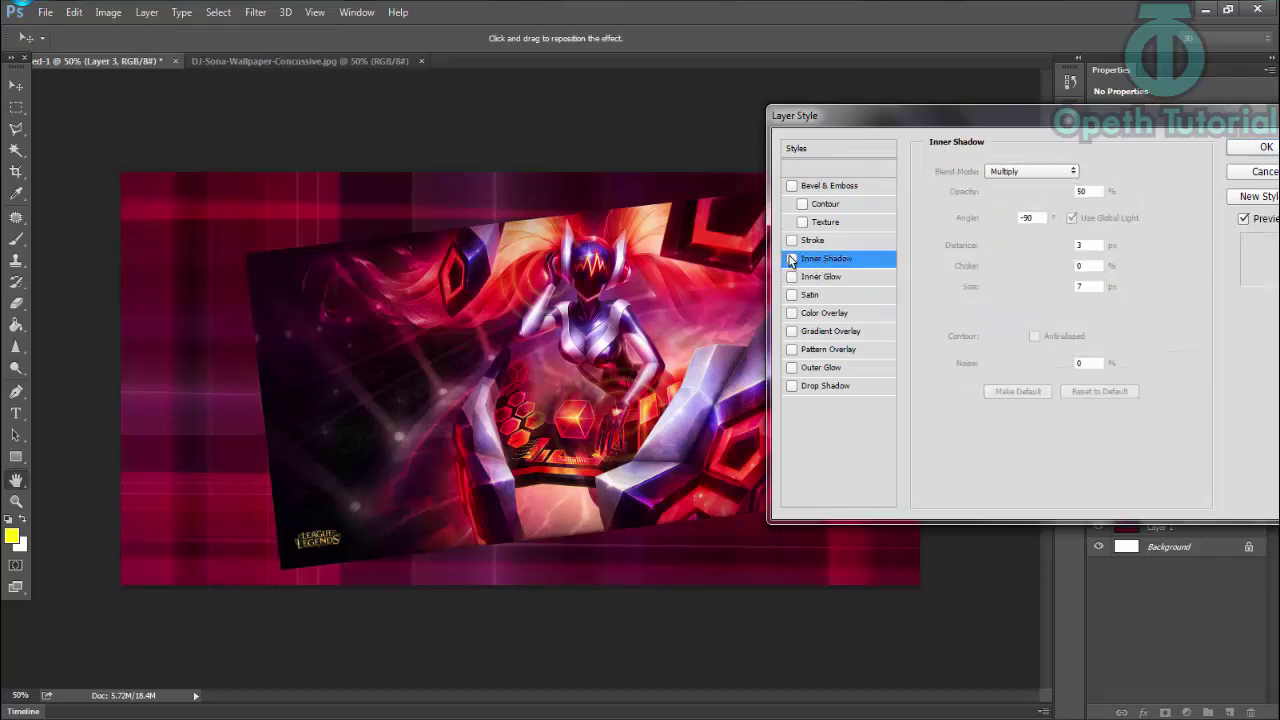
Step: Apply a widened Outer Glow to Layer 3 and shift the image slightly left
left_click(822, 368)
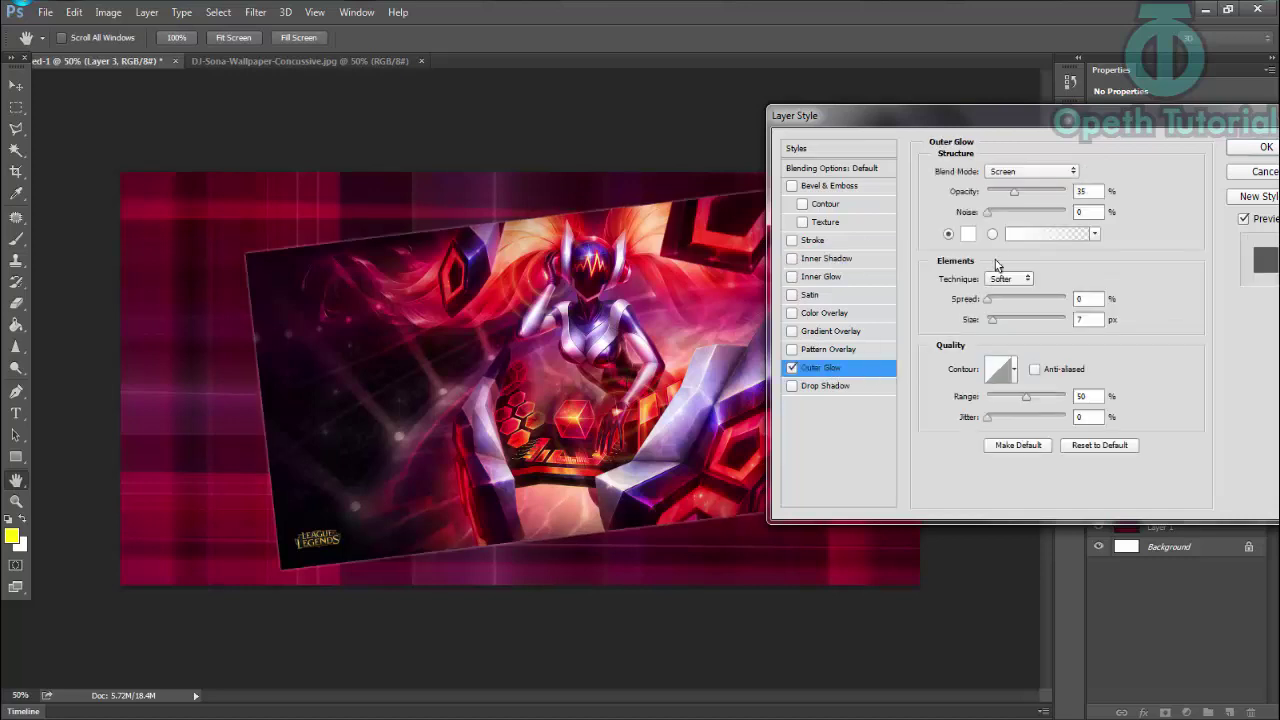
left_click_drag(994, 329, 1004, 329)
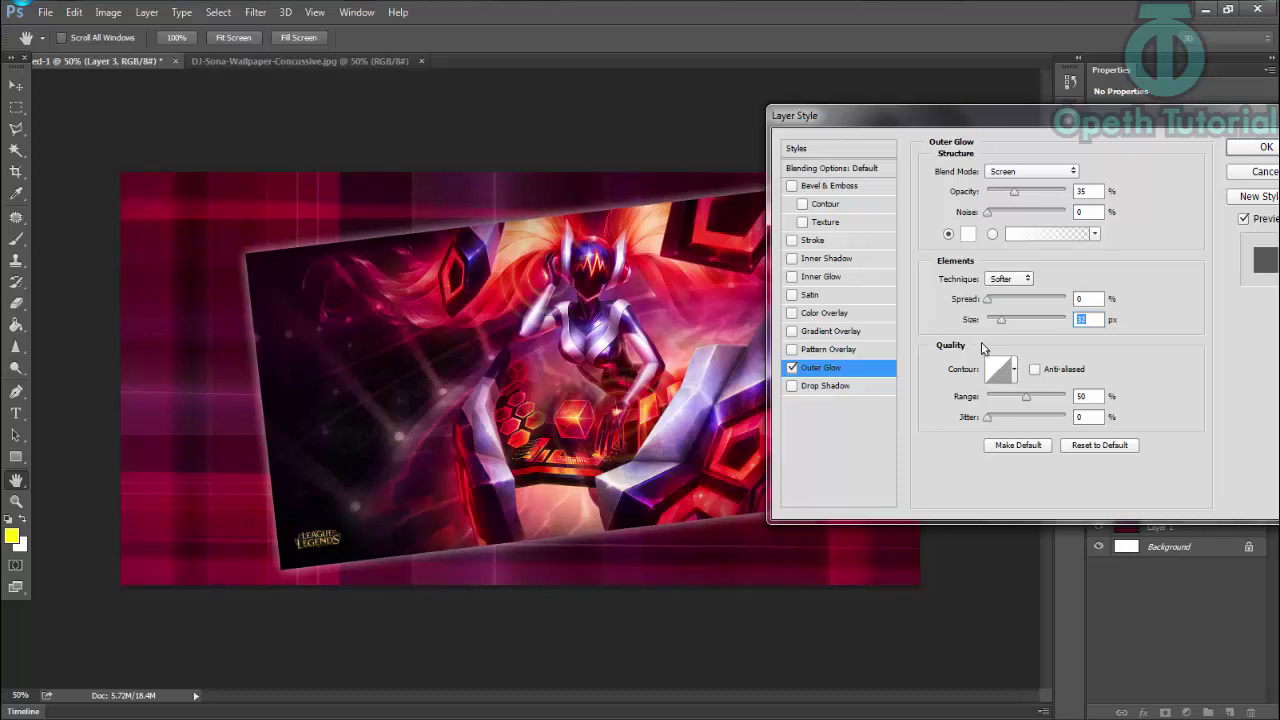
left_click(829, 387)
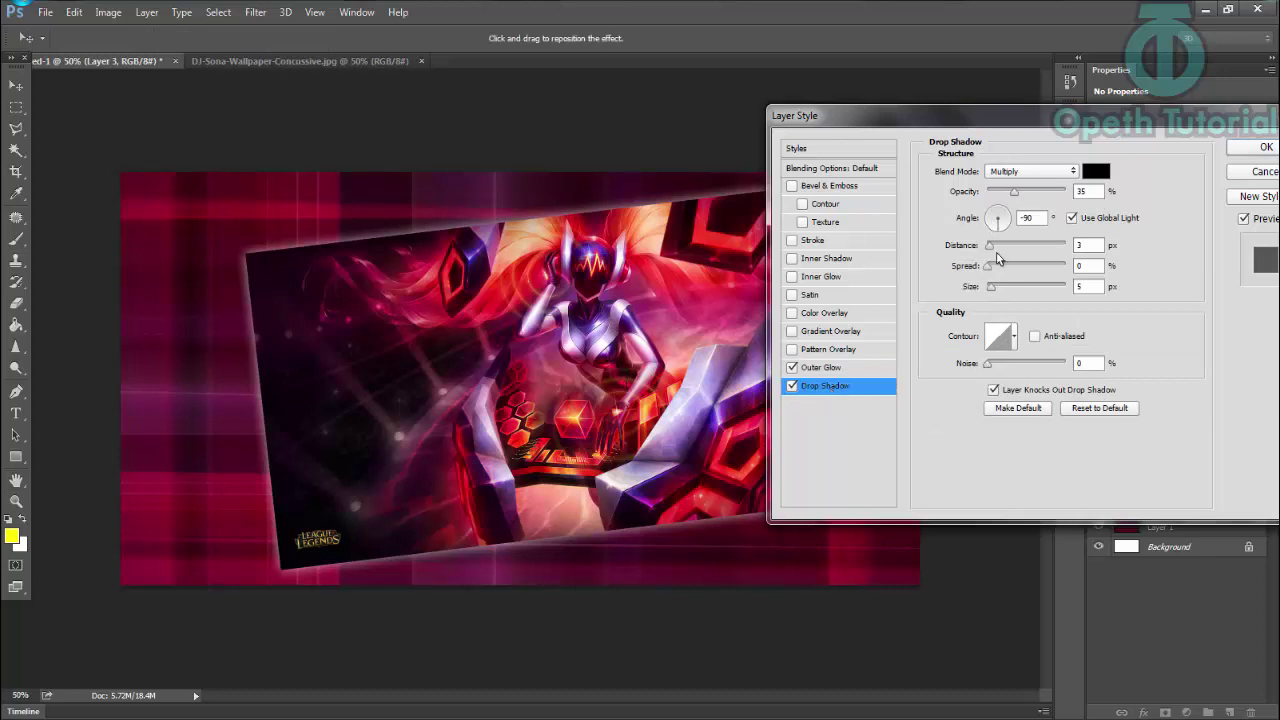
mouse_move(993, 287)
left_mouse_down()
mouse_move(1012, 297)
mouse_move(987, 290)
left_mouse_up()
left_click(792, 386)
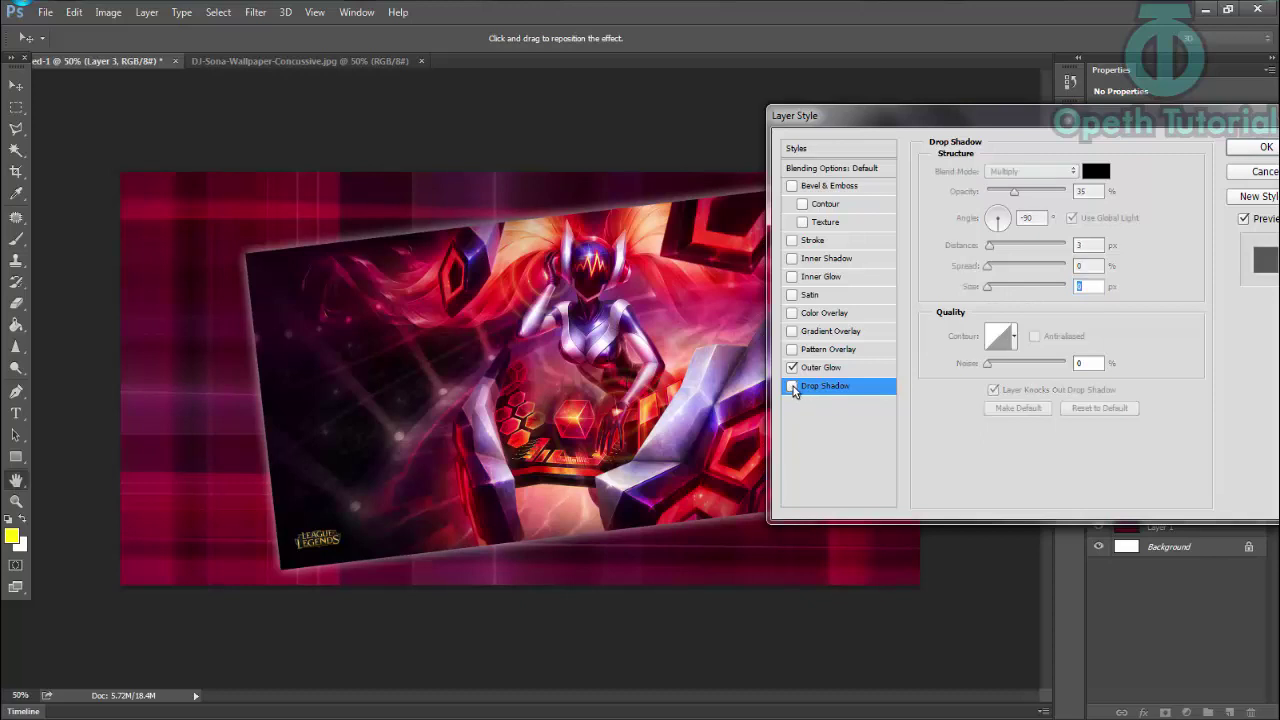
left_click(1250, 148)
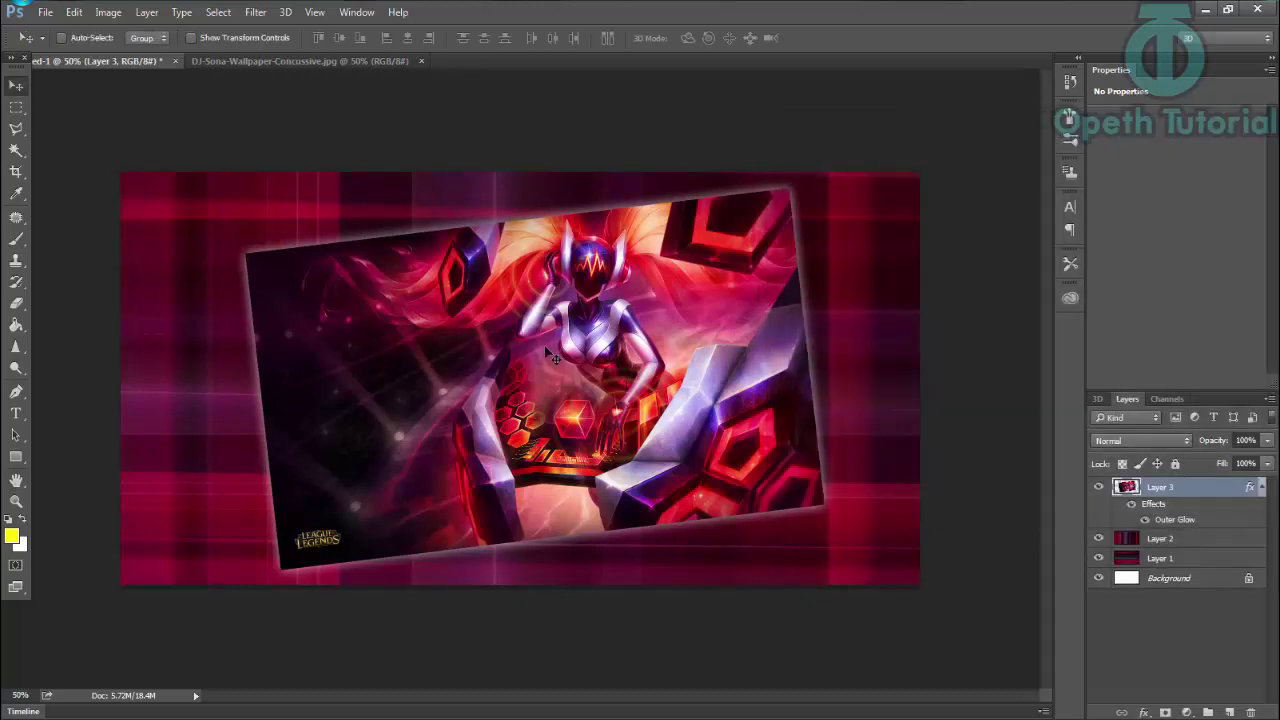
left_click_drag(553, 357, 530, 357)
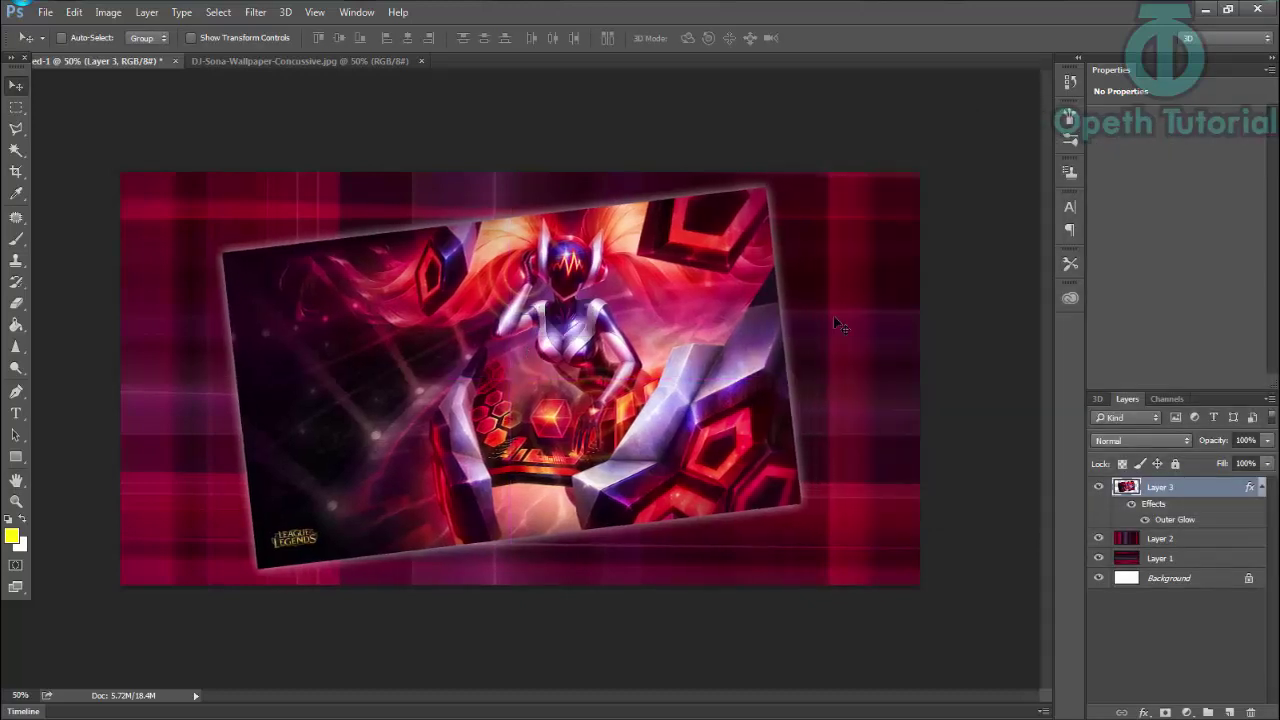